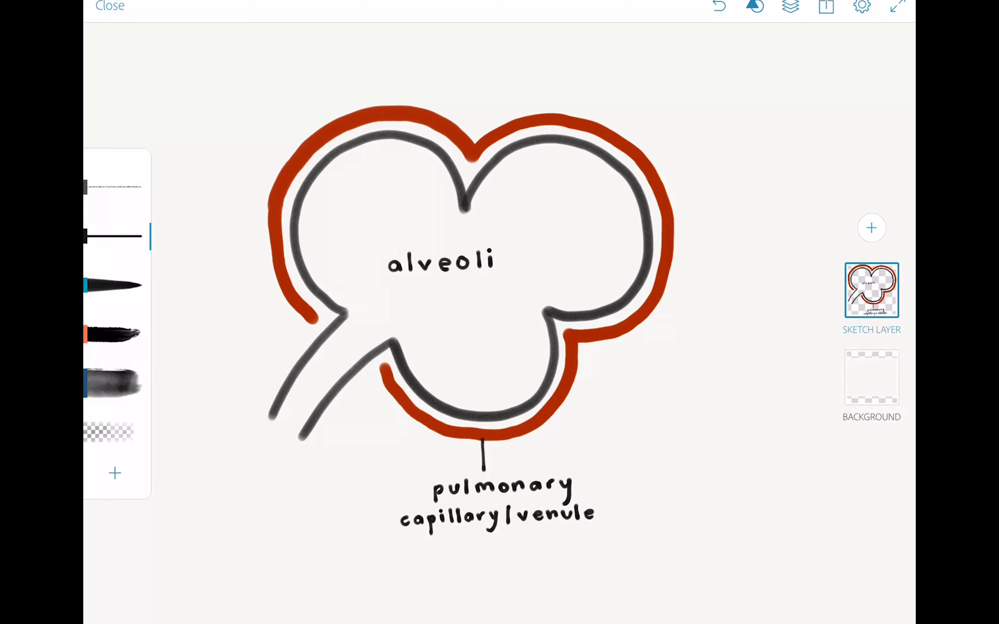
- Select the third brush in the panel, the tapered ink brush loaded with red
click(113, 285)
- Add a new Sketch Layer and paint a thick red band around the alveoli outline
click(872, 227)
click(659, 212)
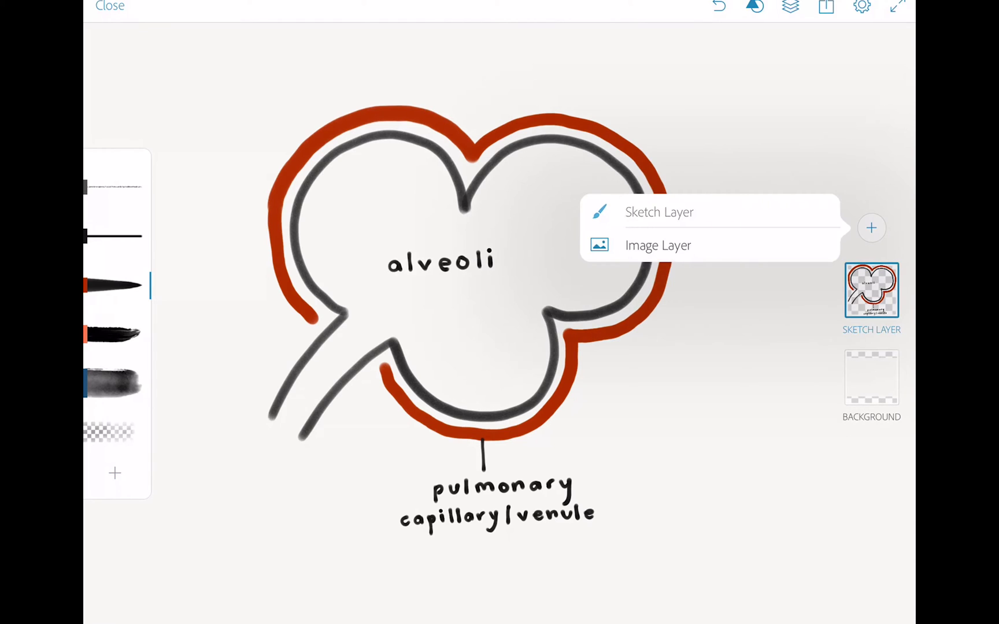
mouse_move(312, 321)
mouse_down()
mouse_move(286, 307)
mouse_move(264, 266)
mouse_move(254, 211)
mouse_move(289, 142)
mouse_move(347, 105)
mouse_move(393, 93)
mouse_move(439, 104)
mouse_move(473, 139)
mouse_move(491, 121)
mouse_move(543, 104)
mouse_move(581, 104)
mouse_move(622, 123)
mouse_move(659, 168)
mouse_move(682, 229)
mouse_move(676, 283)
mouse_move(653, 322)
mouse_move(583, 352)
mouse_move(575, 404)
mouse_move(543, 434)
mouse_move(460, 450)
mouse_move(421, 440)
mouse_move(376, 389)
mouse_move(373, 371)
mouse_up()
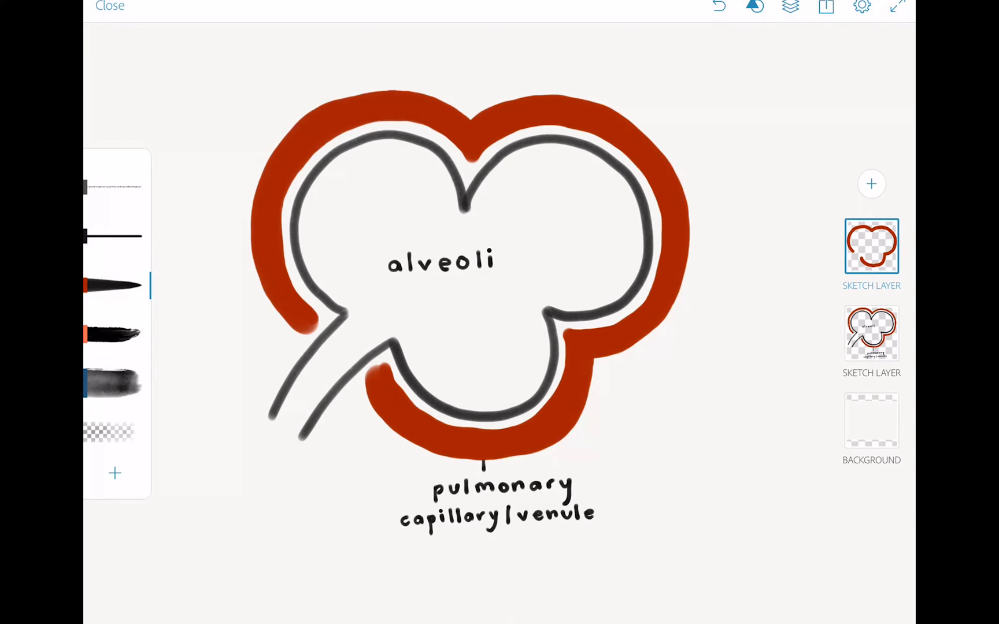
- On a new Sketch Layer, set the brush to teal at 60% flow and paint inside the red ring
click(871, 184)
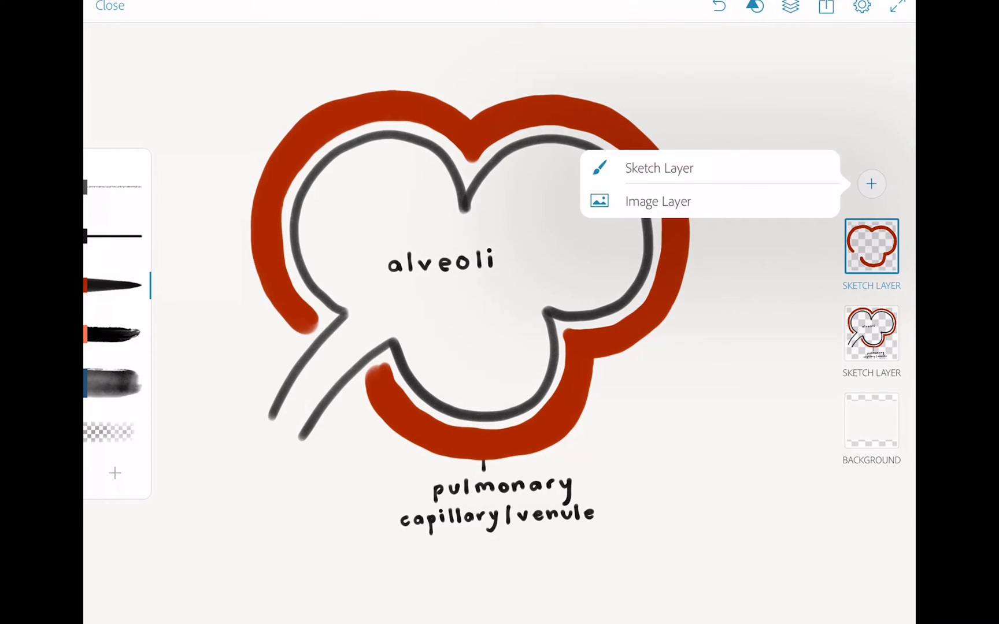
click(659, 168)
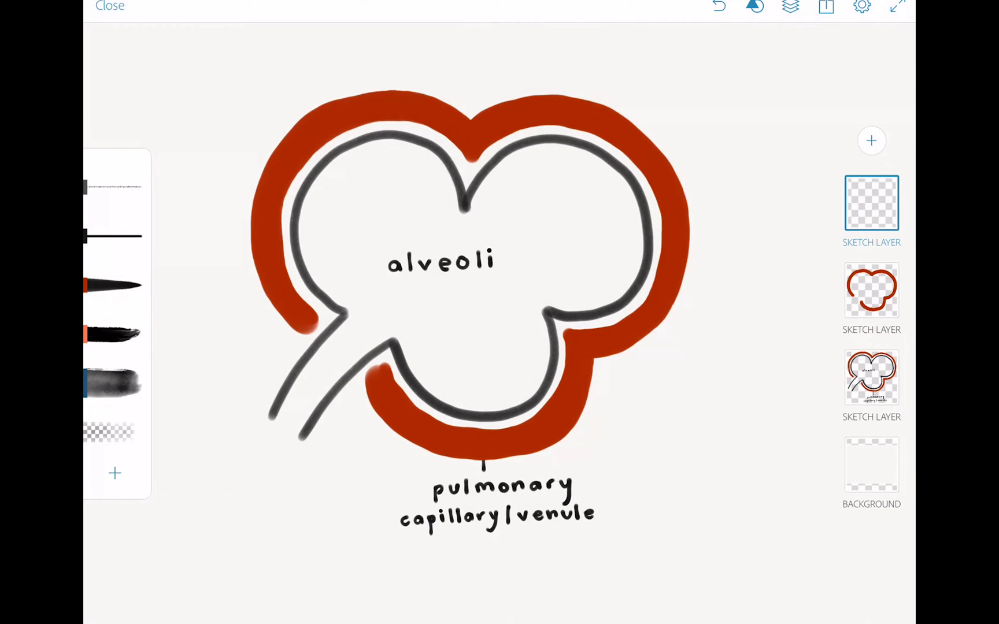
click(114, 284)
click(117, 389)
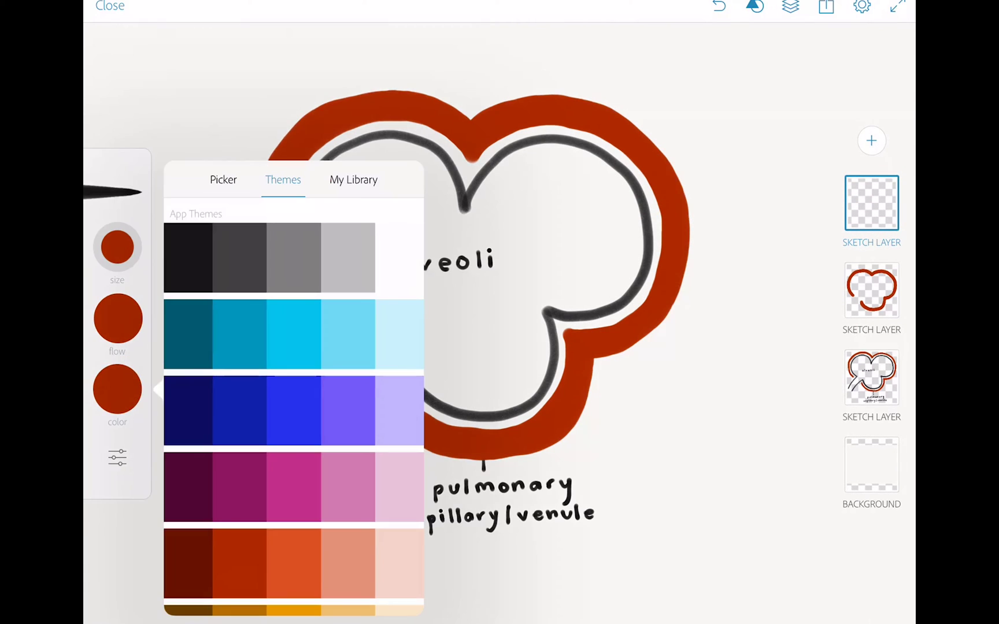
click(240, 335)
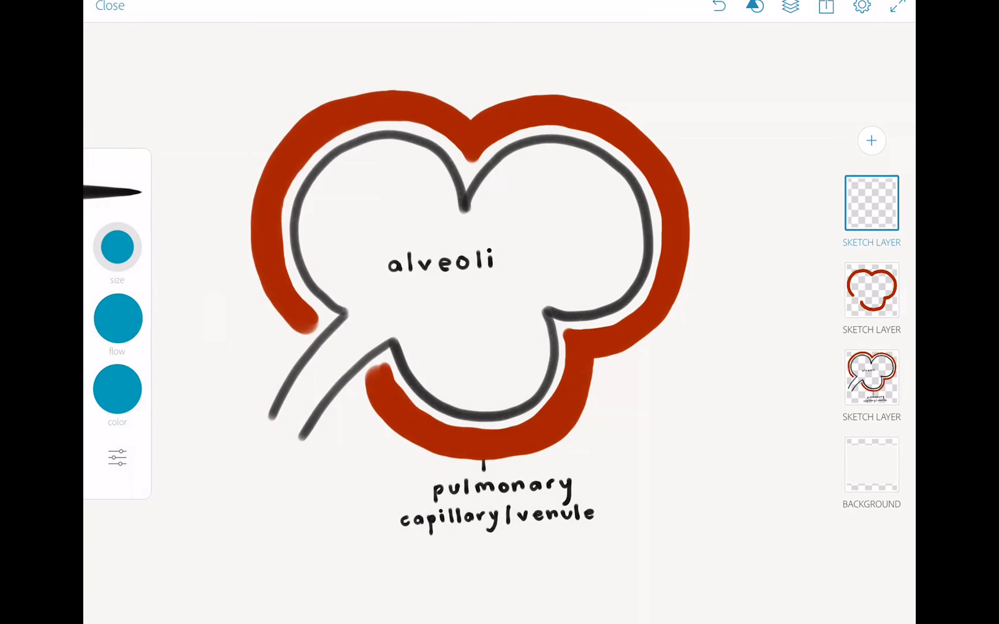
drag(118, 319, 233, 391)
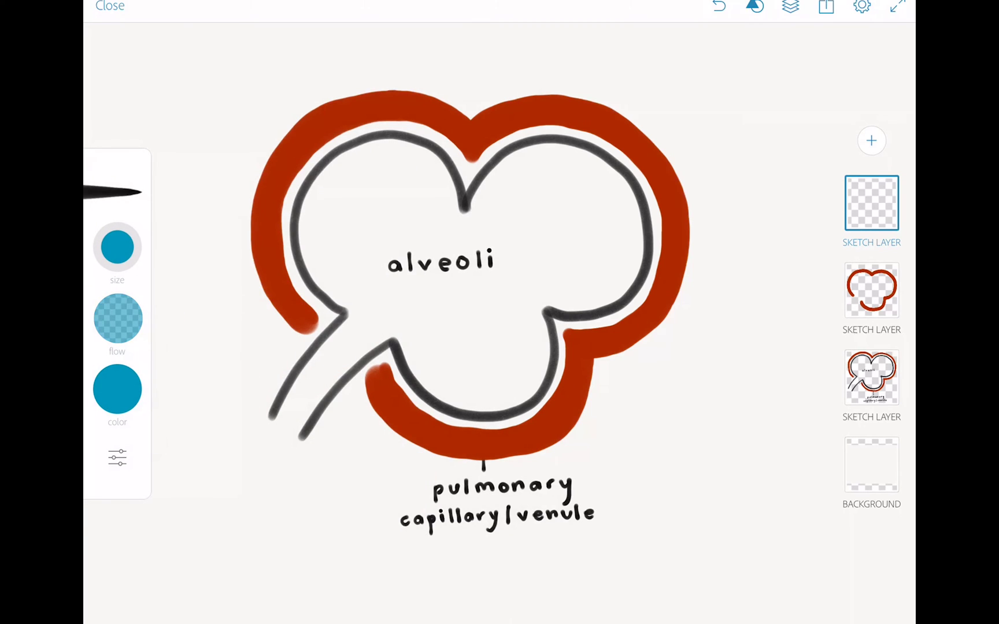
mouse_move(335, 321)
mouse_down()
mouse_move(292, 274)
mouse_move(277, 231)
mouse_move(287, 183)
mouse_move(324, 144)
mouse_move(378, 123)
mouse_move(436, 139)
mouse_move(467, 177)
mouse_move(544, 127)
mouse_move(591, 129)
mouse_move(641, 182)
mouse_move(657, 228)
mouse_move(640, 298)
mouse_move(590, 327)
mouse_move(556, 317)
mouse_move(561, 370)
mouse_move(551, 405)
mouse_move(514, 425)
mouse_move(442, 421)
mouse_move(378, 353)
mouse_up()
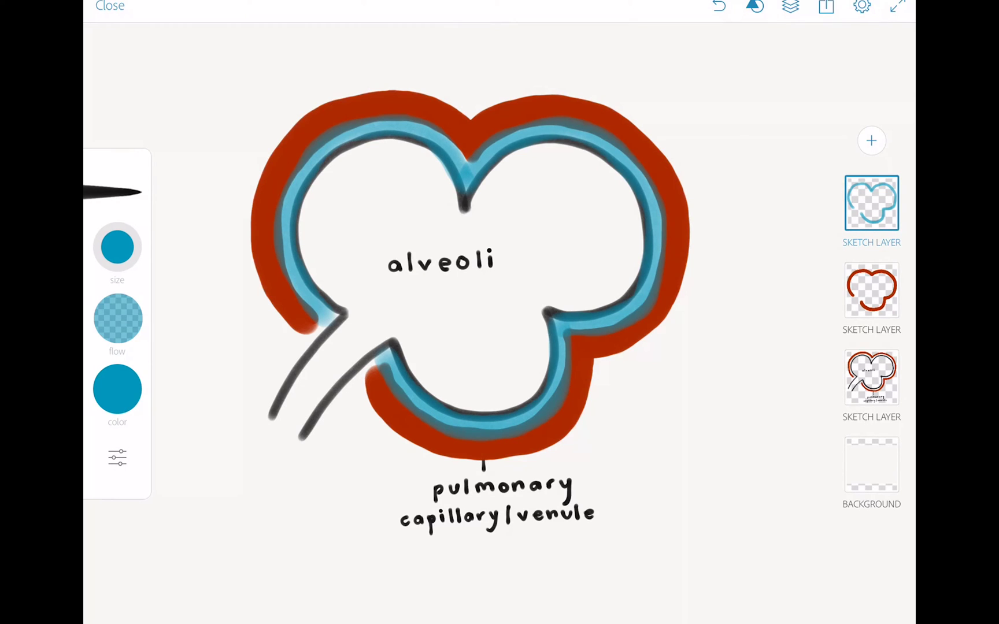
- Add a third Sketch Layer and scribble translucent blue across the left and remaining alveoli lobes
click(872, 141)
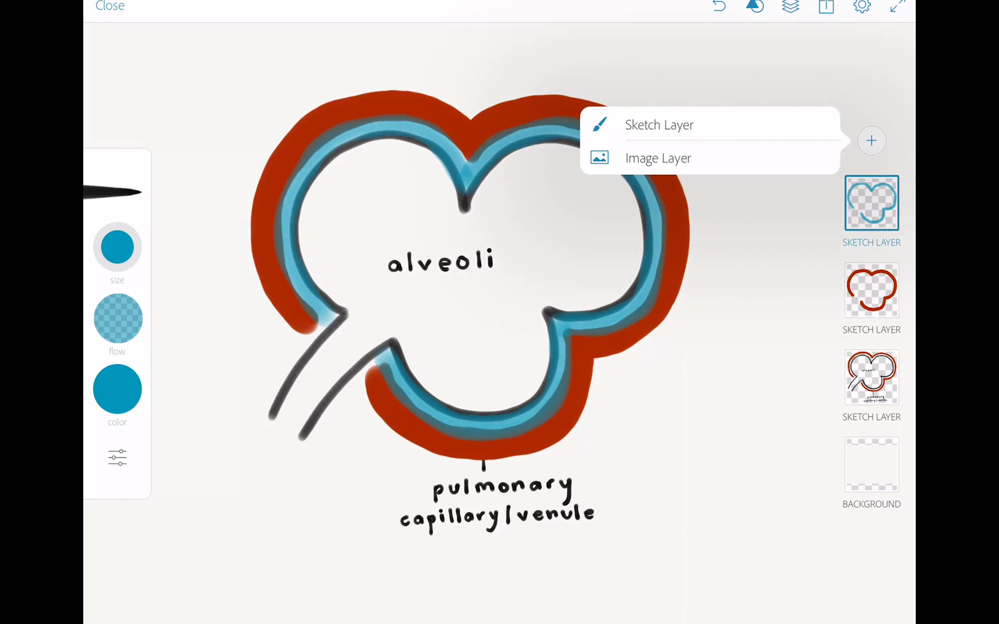
click(659, 125)
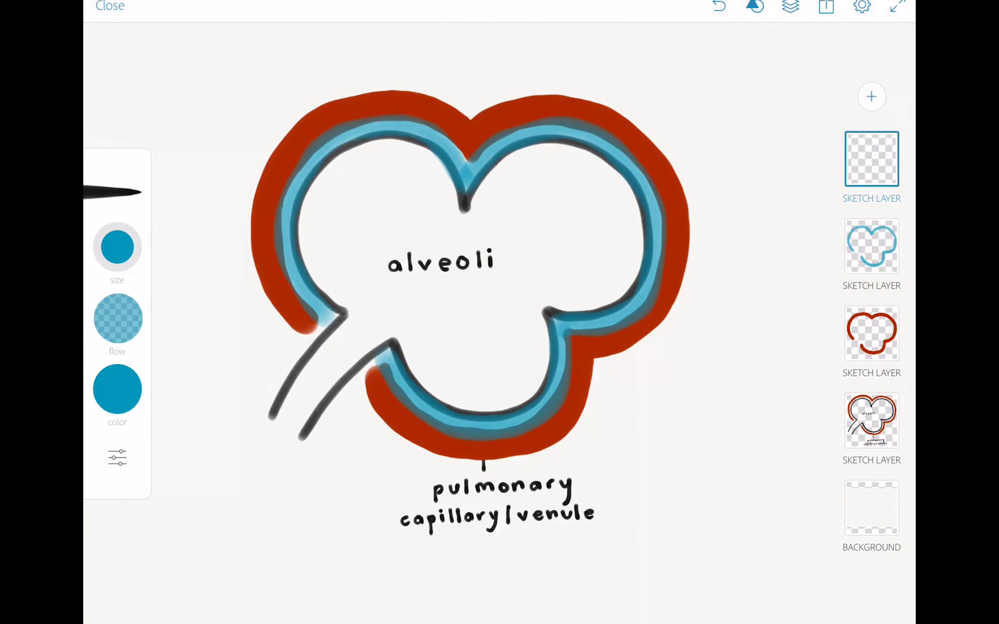
mouse_move(324, 191)
mouse_down()
mouse_move(405, 133)
mouse_move(347, 243)
mouse_move(486, 231)
mouse_move(509, 266)
mouse_move(491, 399)
mouse_move(532, 405)
mouse_up()
mouse_move(503, 179)
mouse_down()
mouse_move(573, 150)
mouse_move(630, 295)
mouse_move(641, 289)
mouse_up()
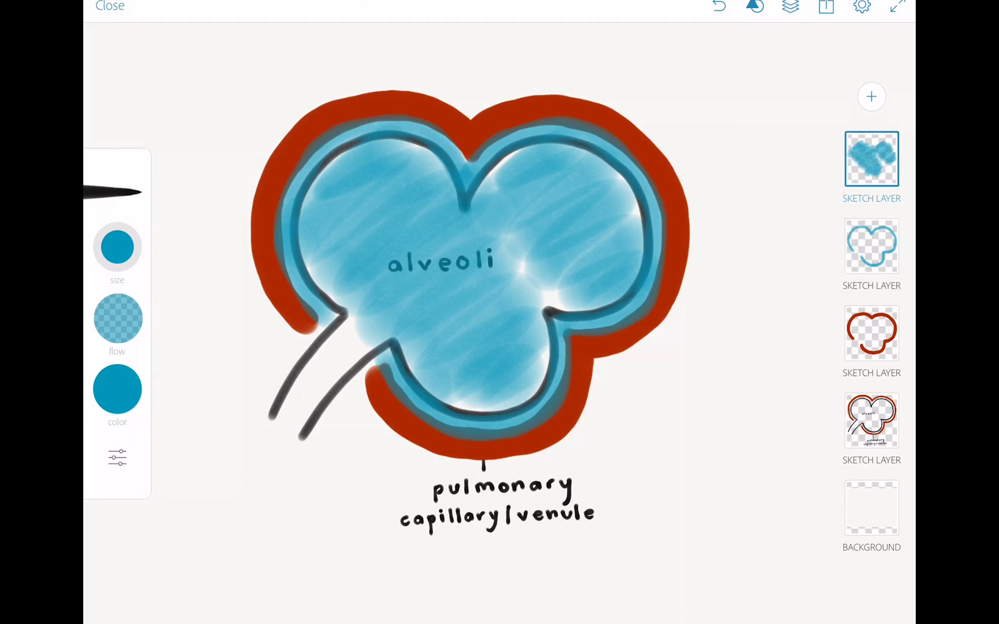
click(872, 159)
click(795, 29)
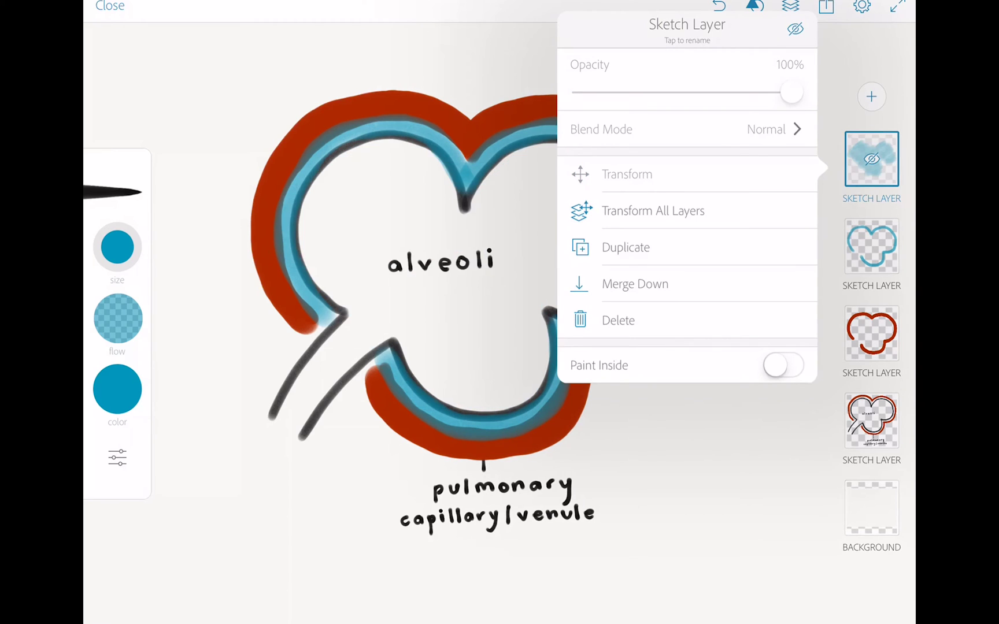
click(871, 246)
click(871, 246)
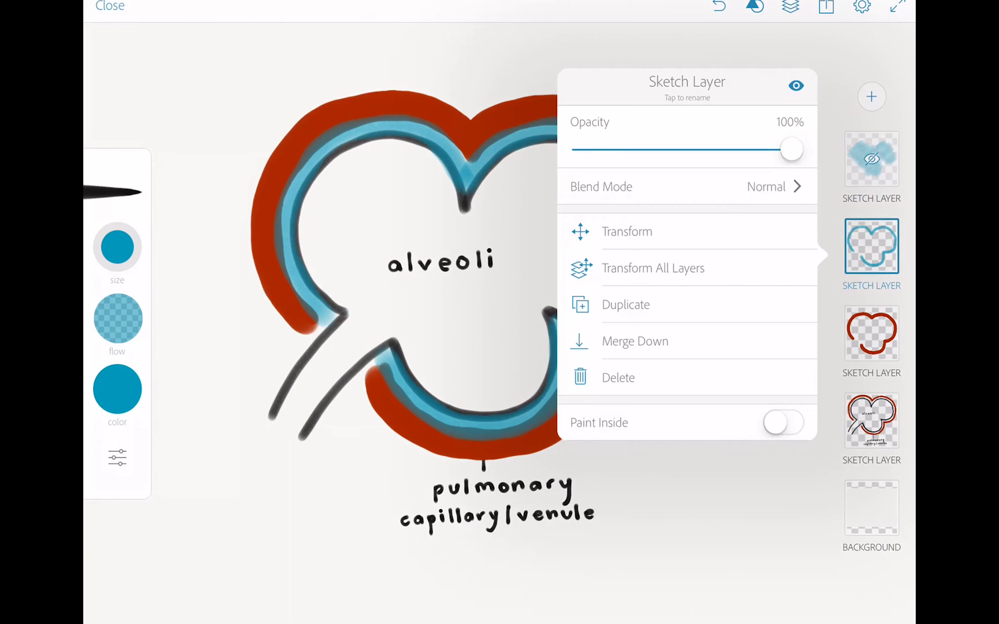
click(796, 87)
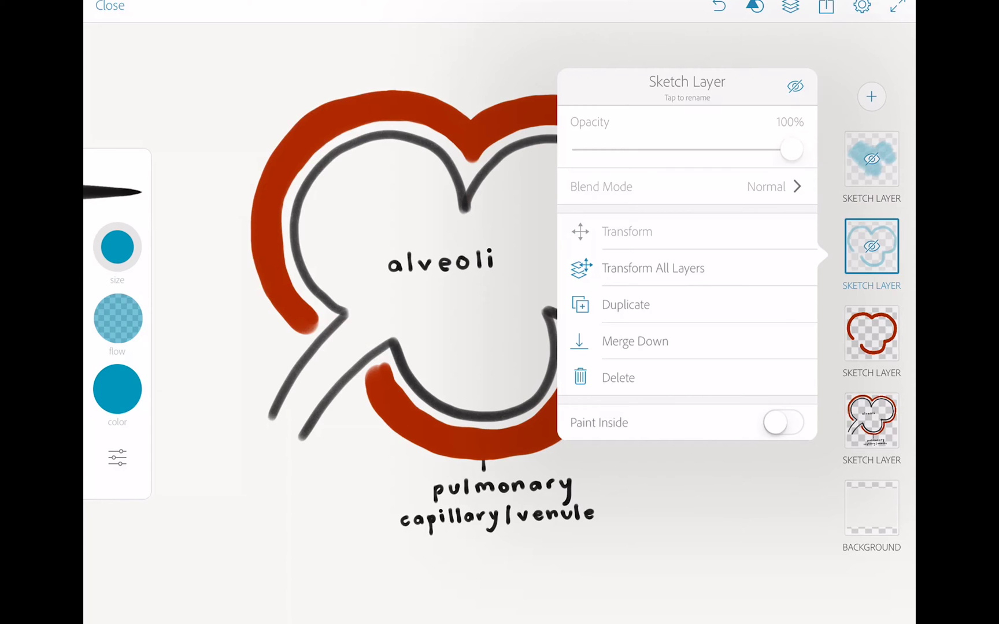
click(871, 333)
click(871, 333)
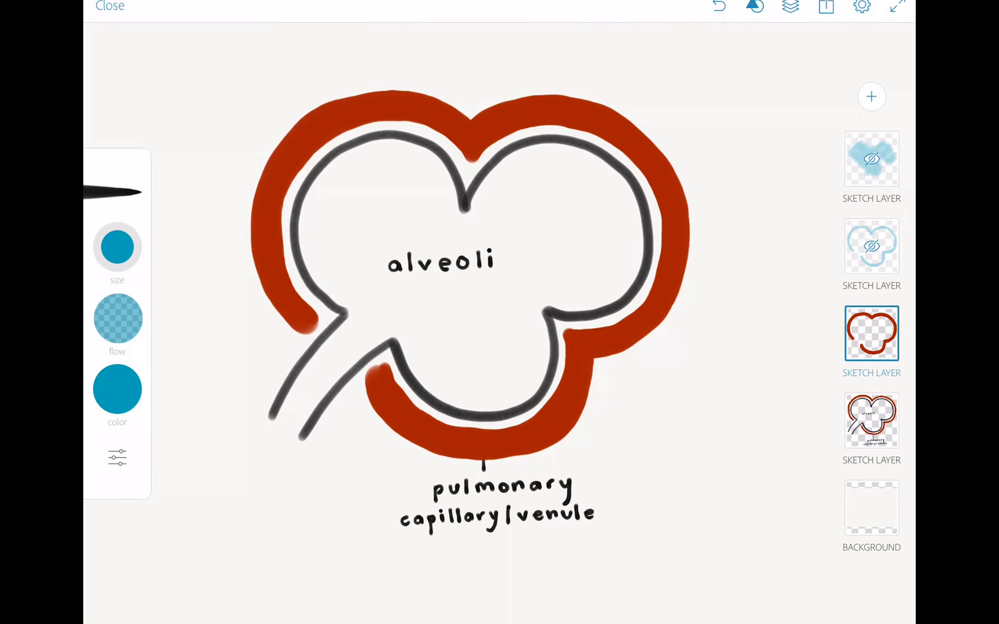
click(871, 246)
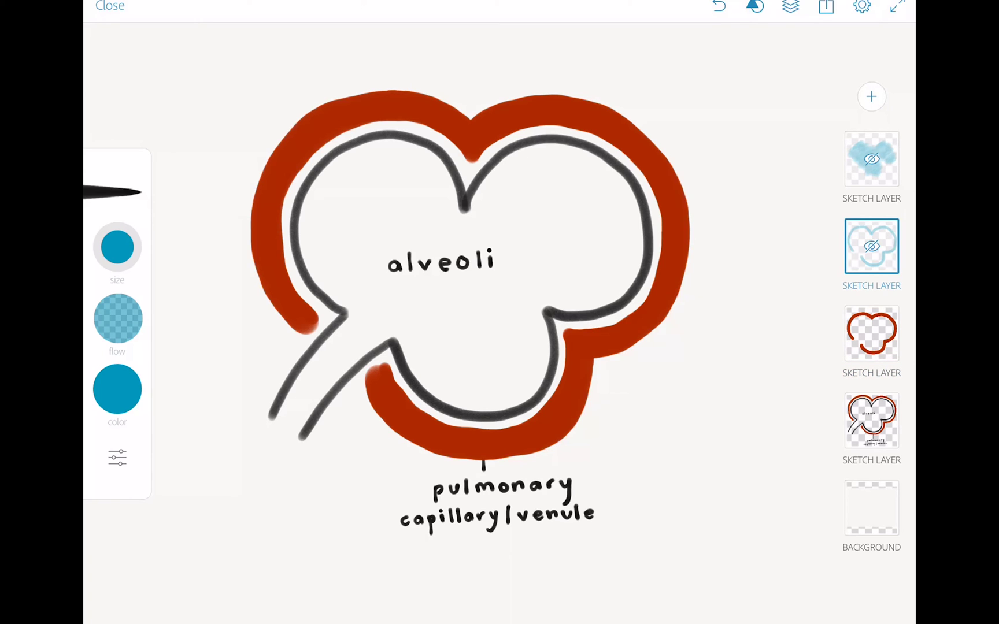
click(872, 246)
click(795, 86)
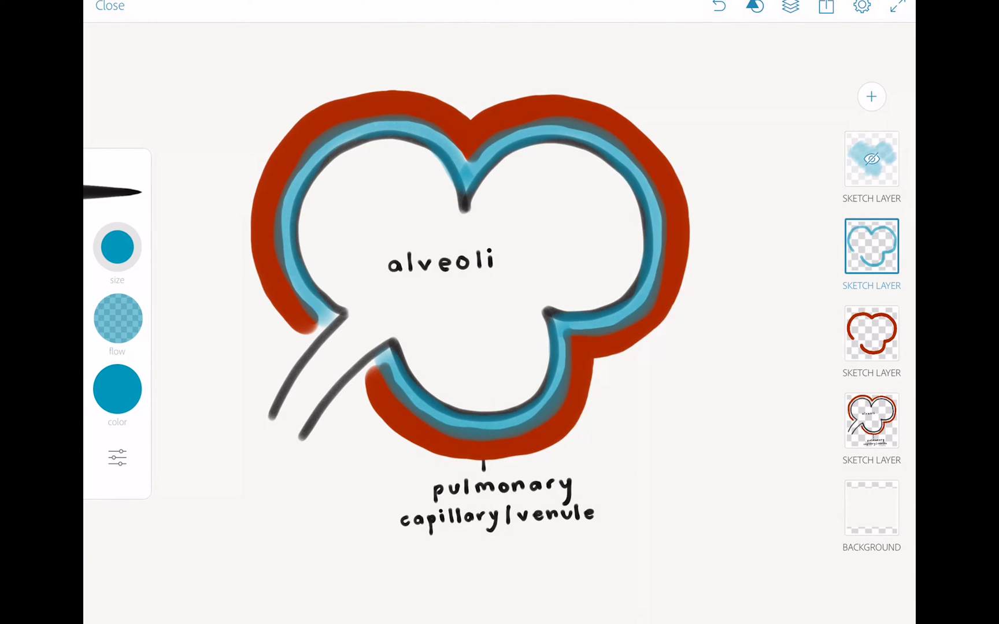
click(872, 159)
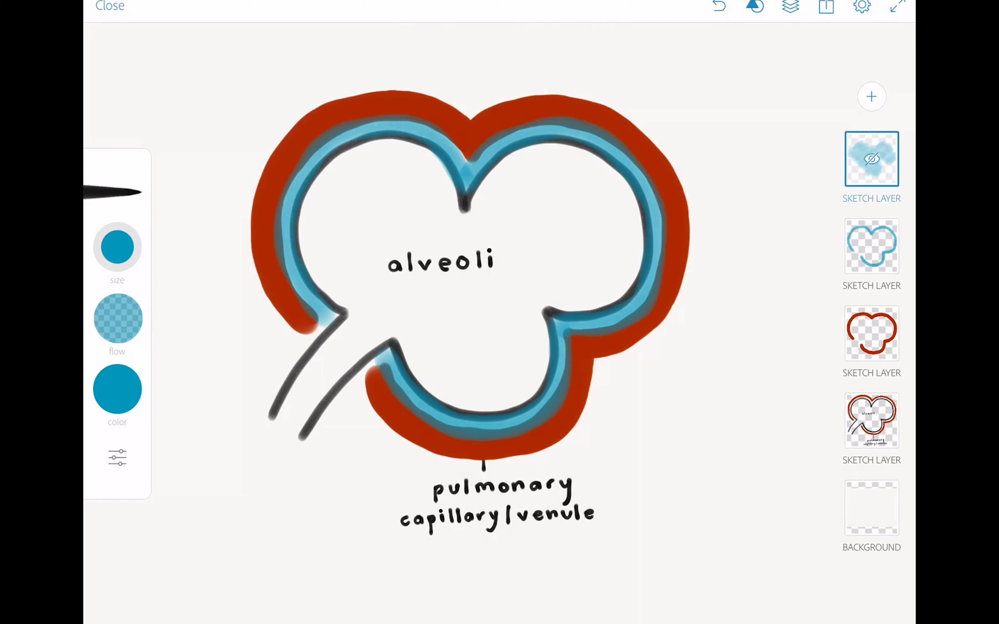
click(871, 159)
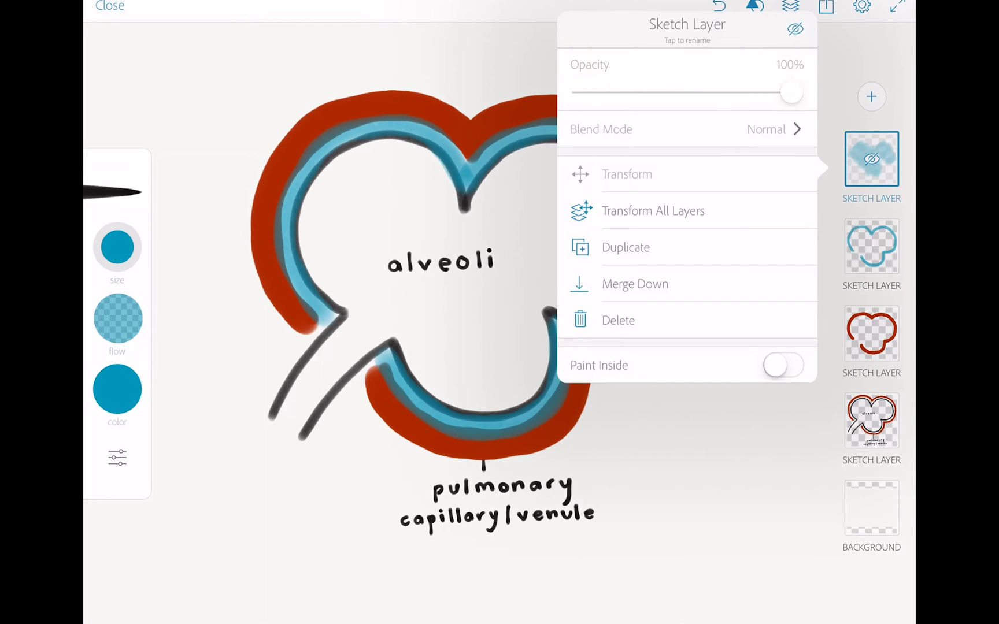
click(796, 28)
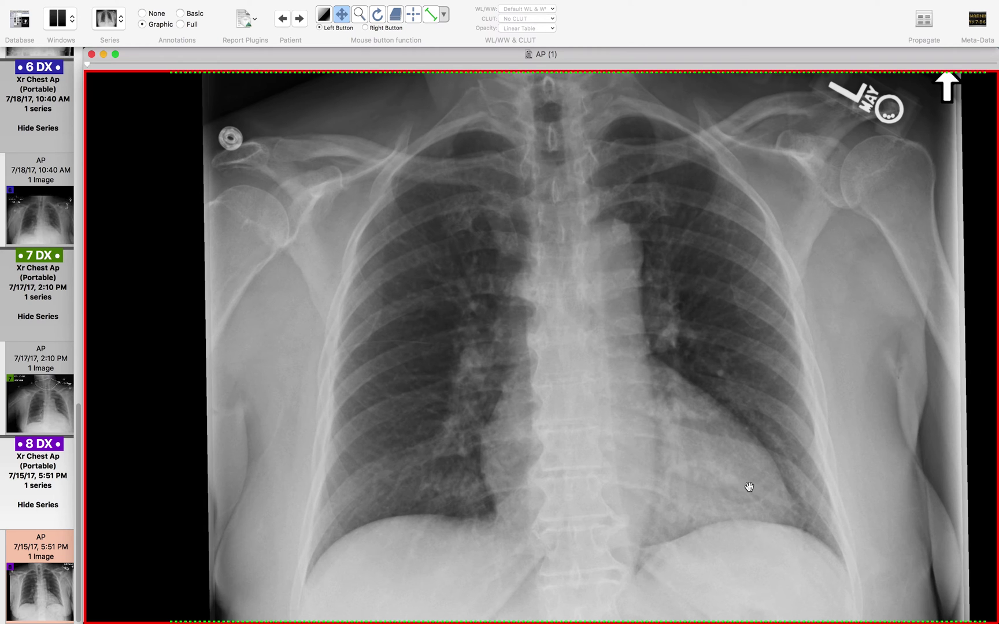
- Pan the zoomed chest X-ray between the lung bases and the clavicles
drag(551, 379, 558, 323)
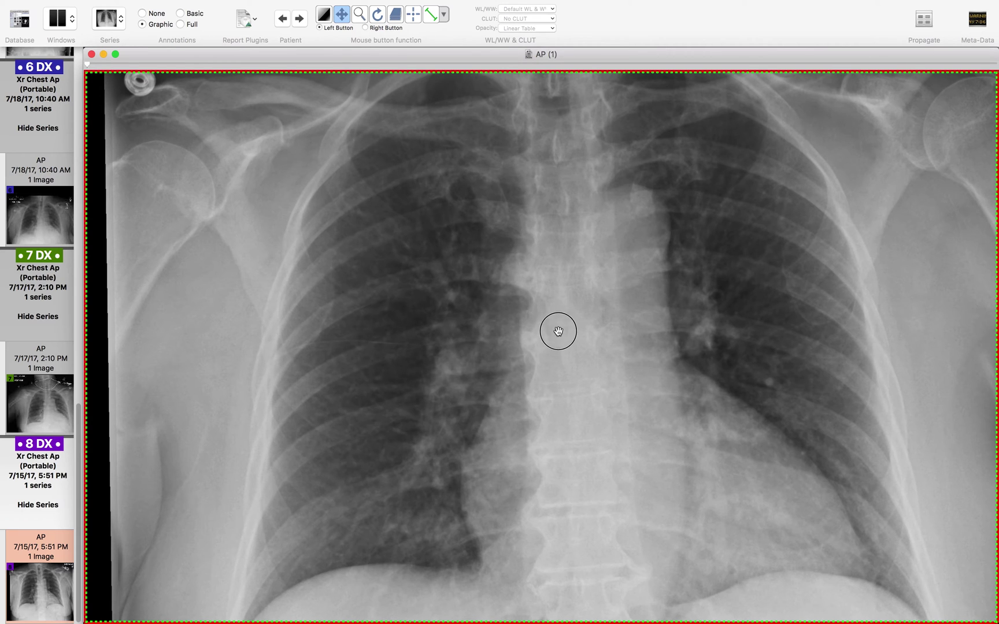
scroll(558, 338, down, 3)
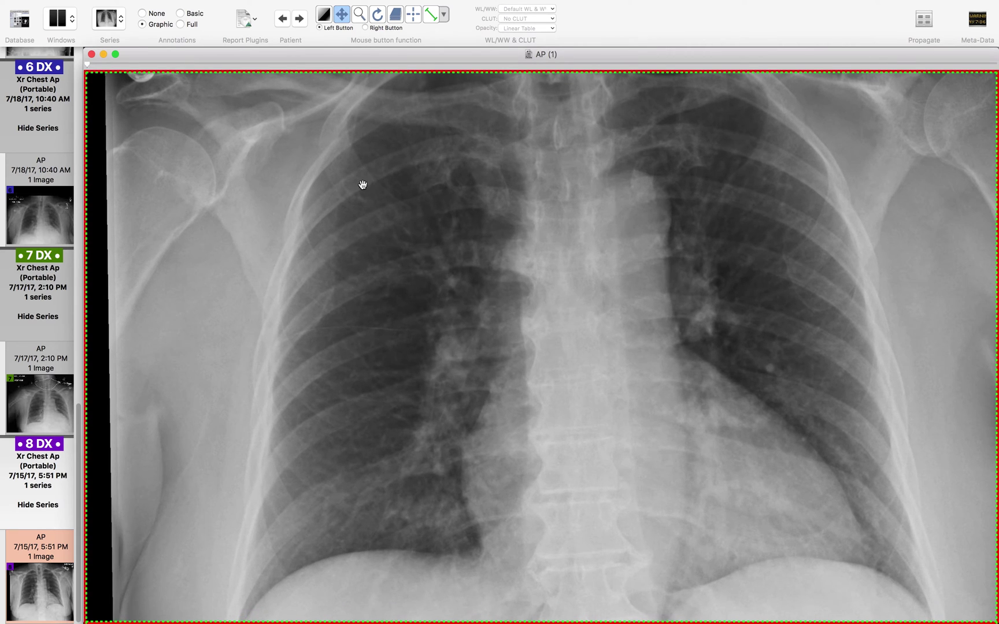
click(566, 318)
drag(565, 319, 568, 285)
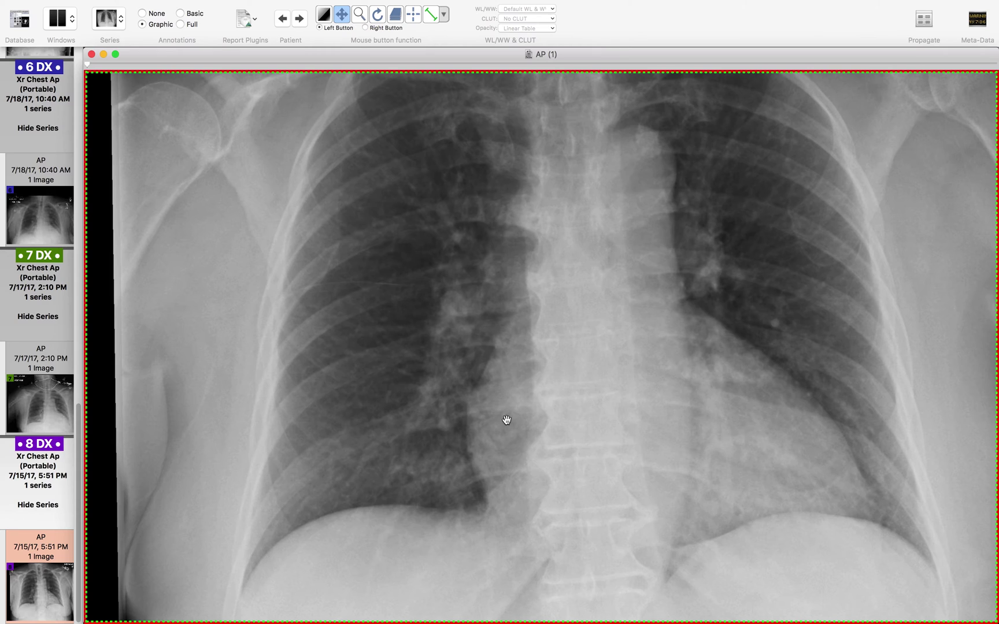
drag(547, 368, 542, 402)
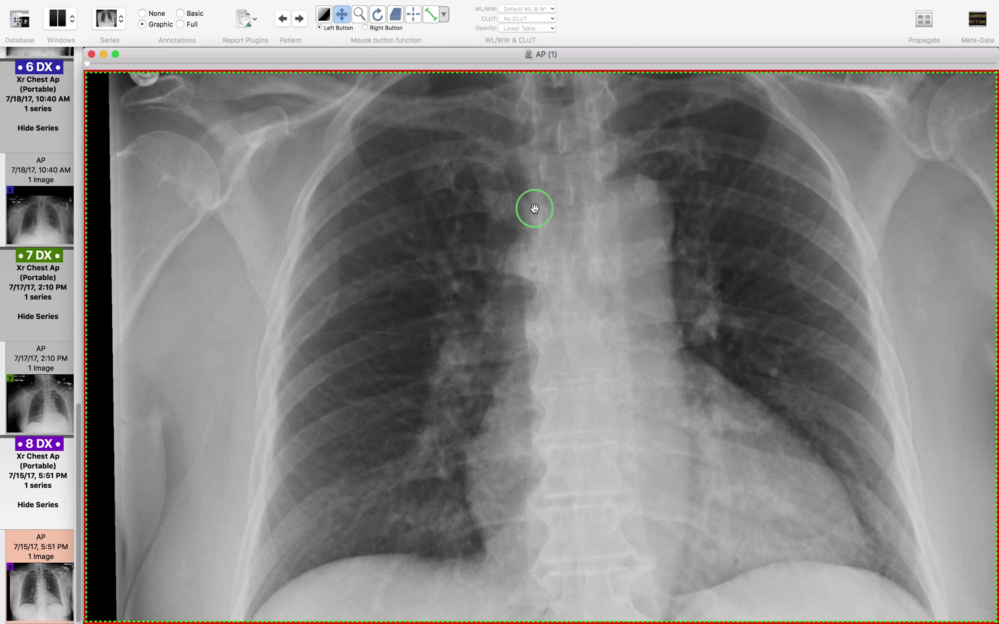
drag(529, 207, 535, 208)
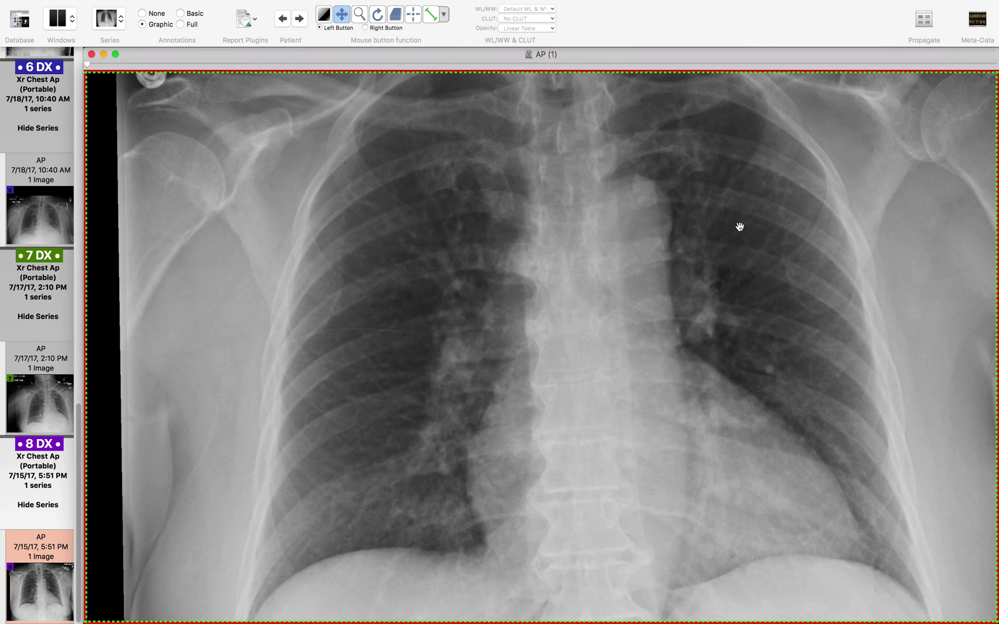
- Centre the view on the upper lungs and tile an older AP film alongside it
click(740, 250)
drag(741, 250, 691, 202)
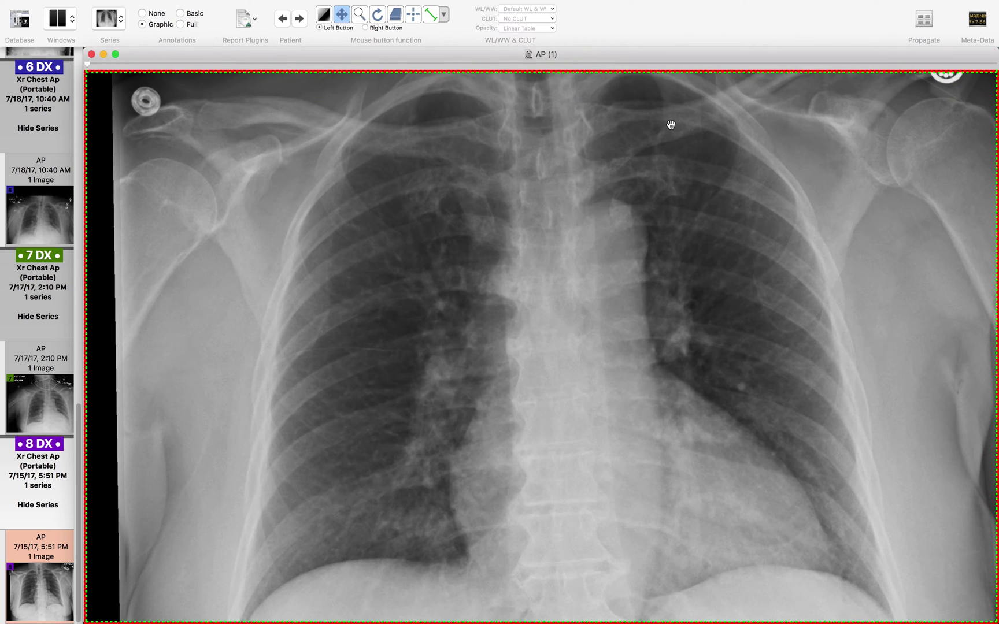
key(super+t)
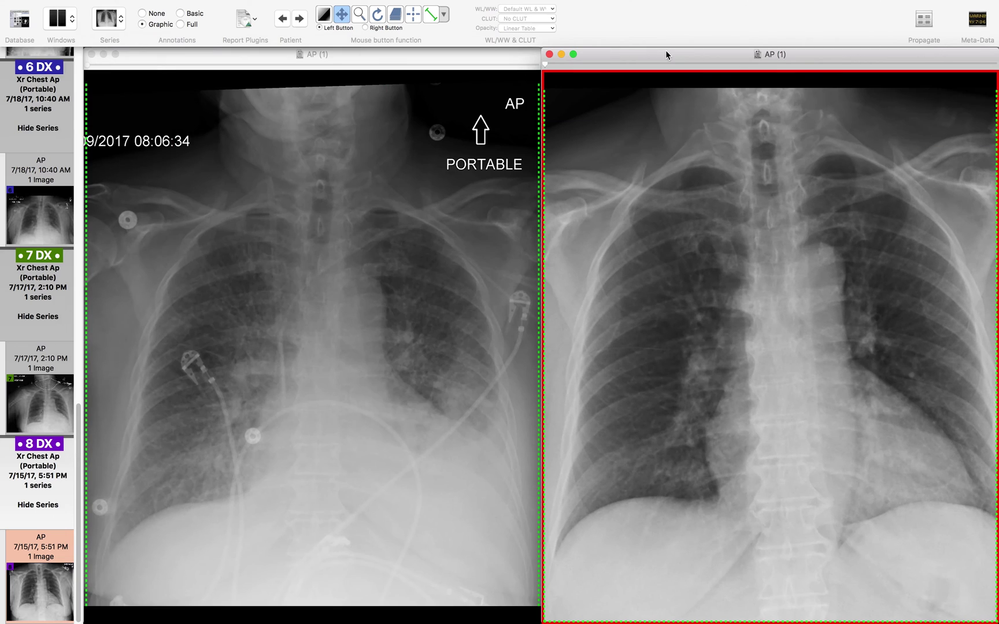
- Enlarge the 8/9/17 chest film to fill the viewing area and re-centre it
double_click(382, 50)
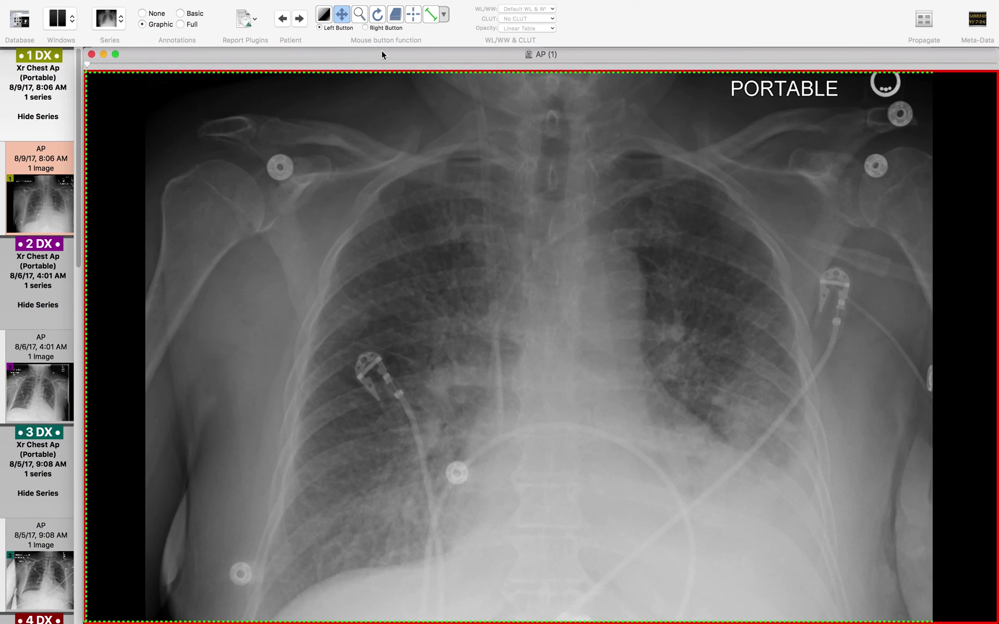
drag(575, 256, 558, 229)
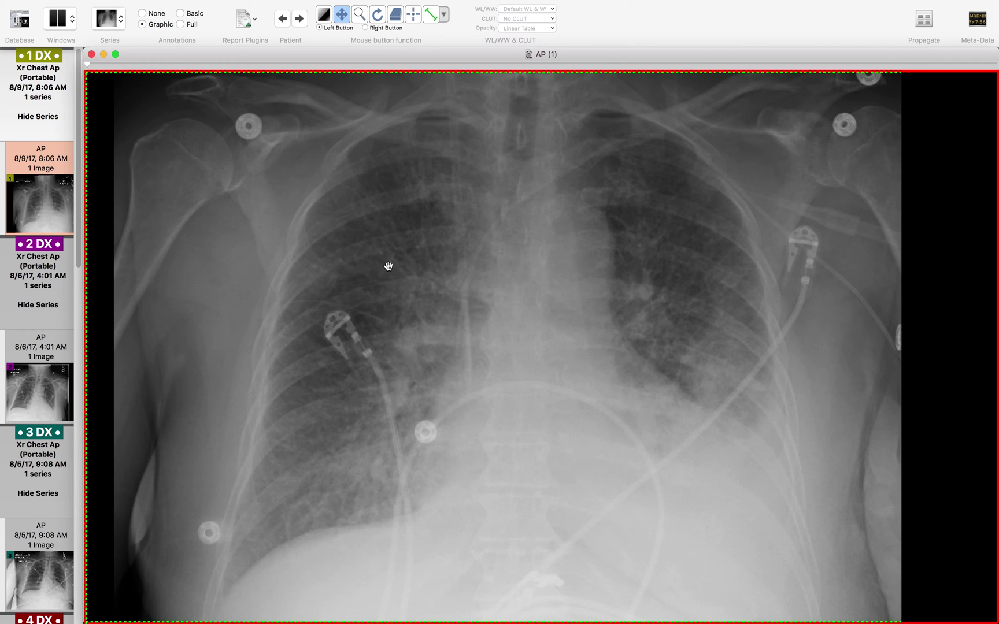
scroll(415, 241, up, 2)
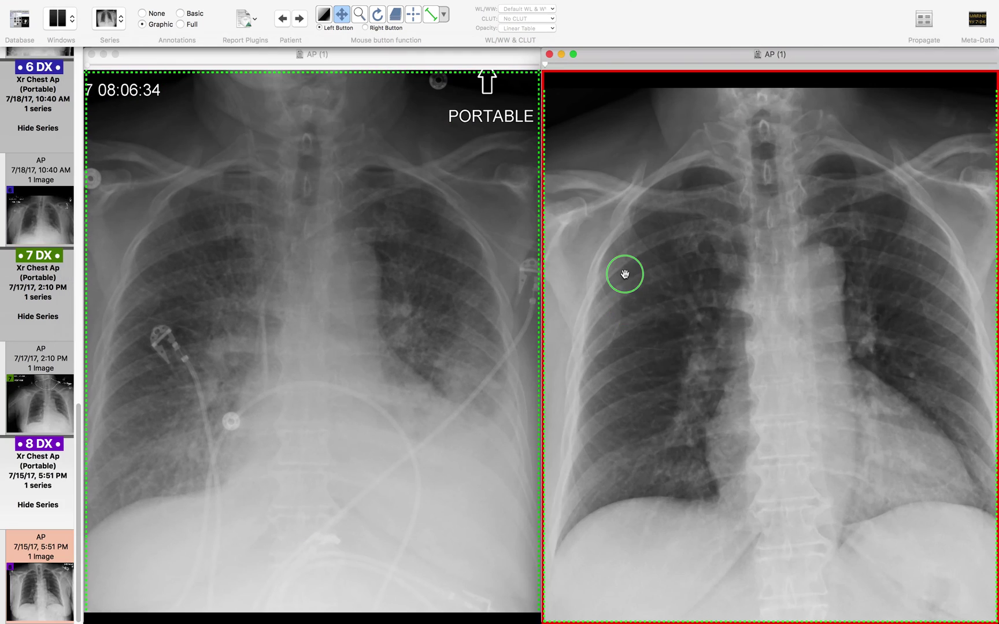
- Magnify both tiled films, zooming and panning the left one onto the right lower lung
drag(627, 270, 709, 214)
drag(245, 323, 282, 148)
drag(327, 223, 370, 270)
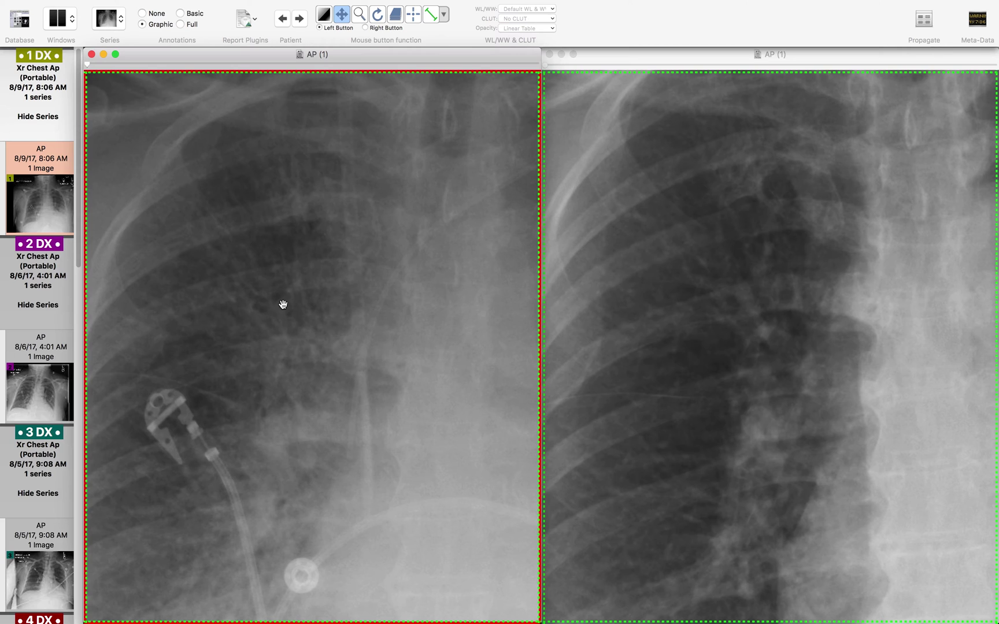
- Pan the magnified left film across the right lung base, easing the zoom out slightly
drag(321, 328, 421, 330)
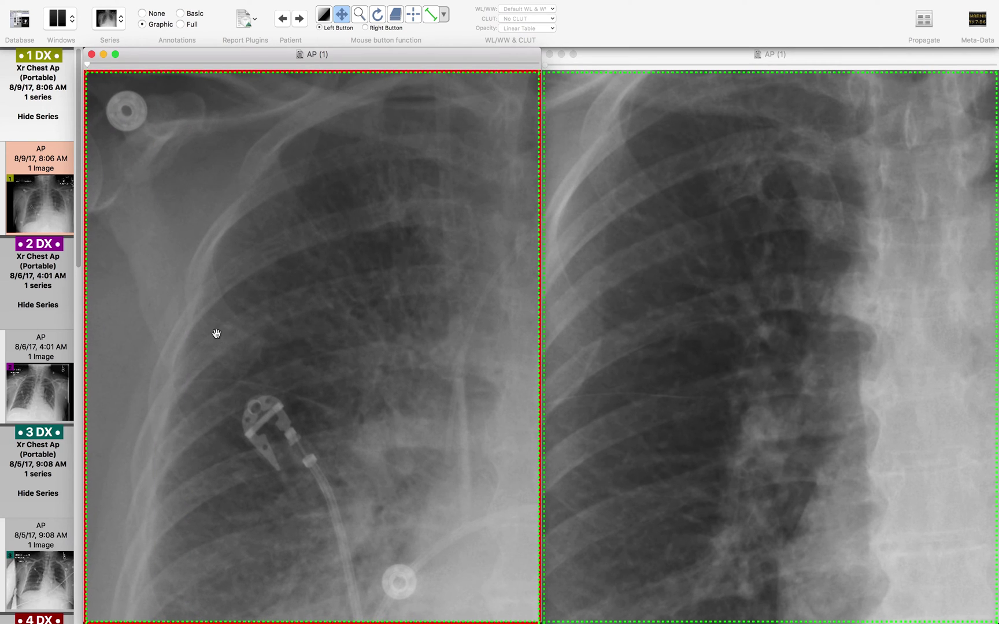
drag(252, 489, 282, 309)
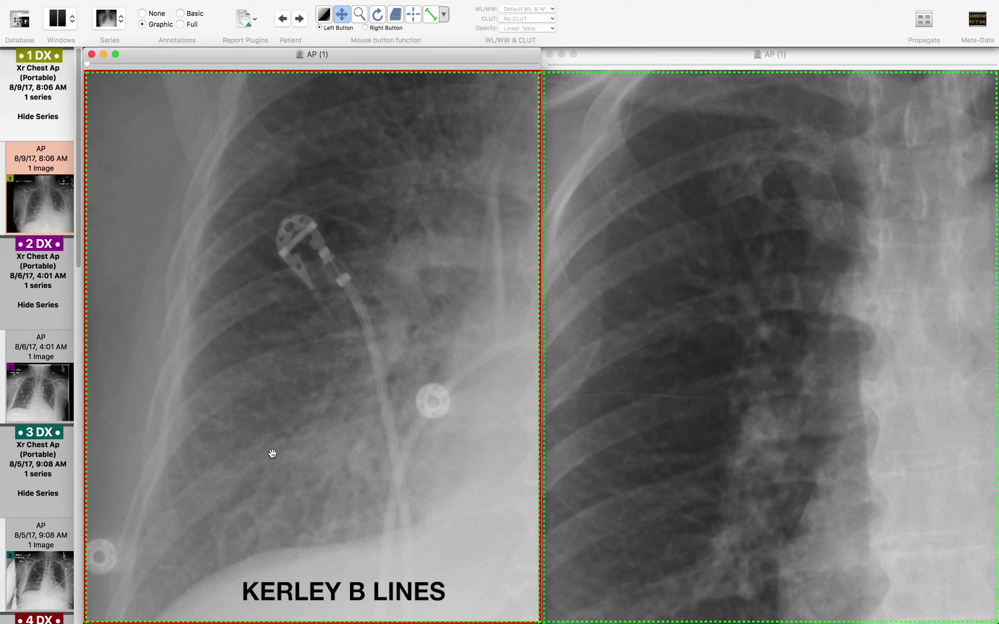
click(399, 285)
drag(399, 286, 369, 349)
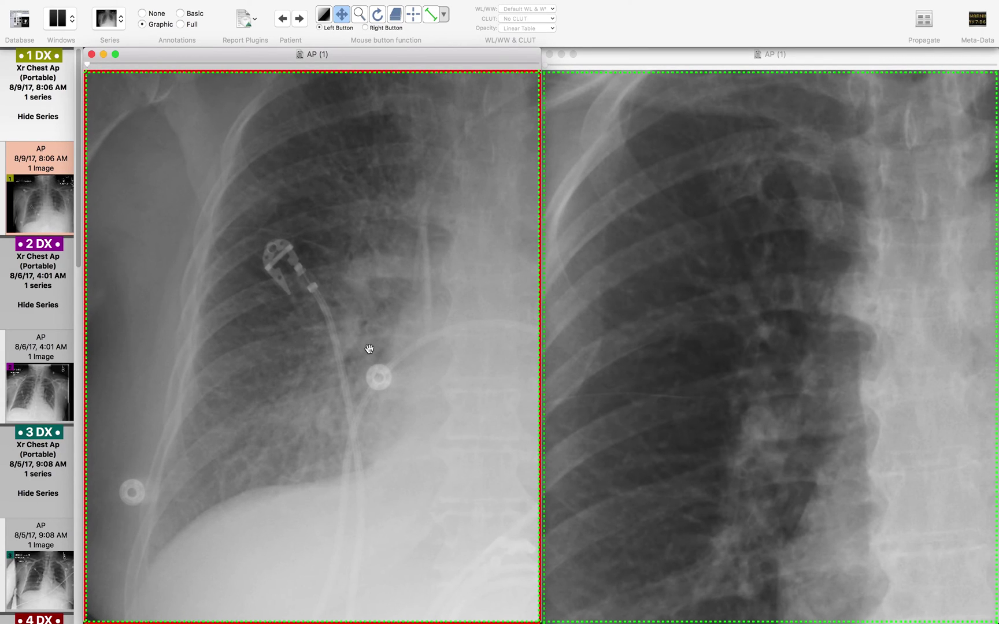
drag(357, 319, 302, 292)
click(341, 256)
drag(341, 256, 368, 161)
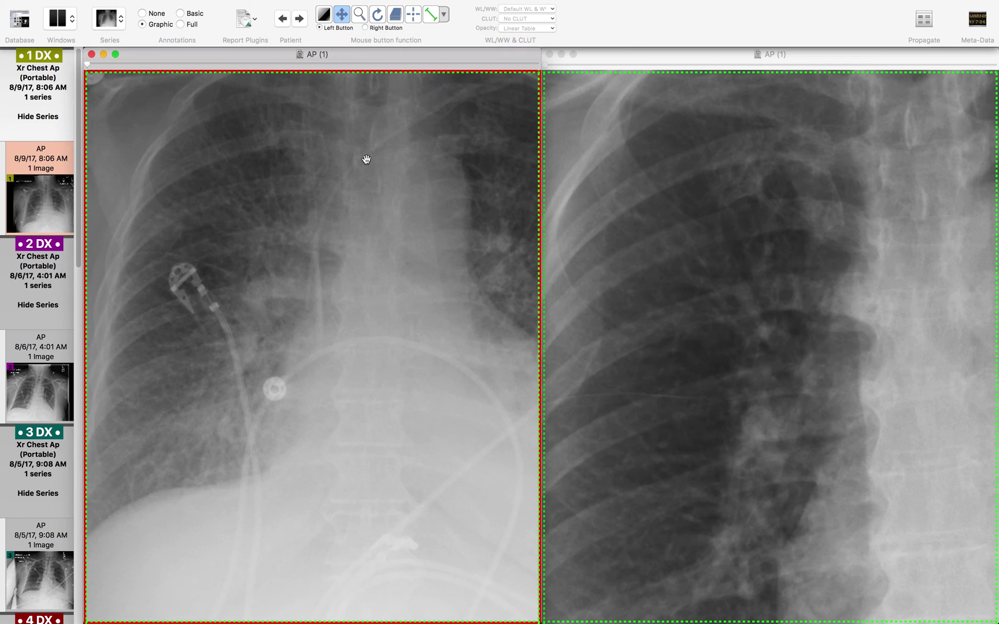
- Maximize the 8/9/17 film and re-centre it, nudging the image down
double_click(395, 55)
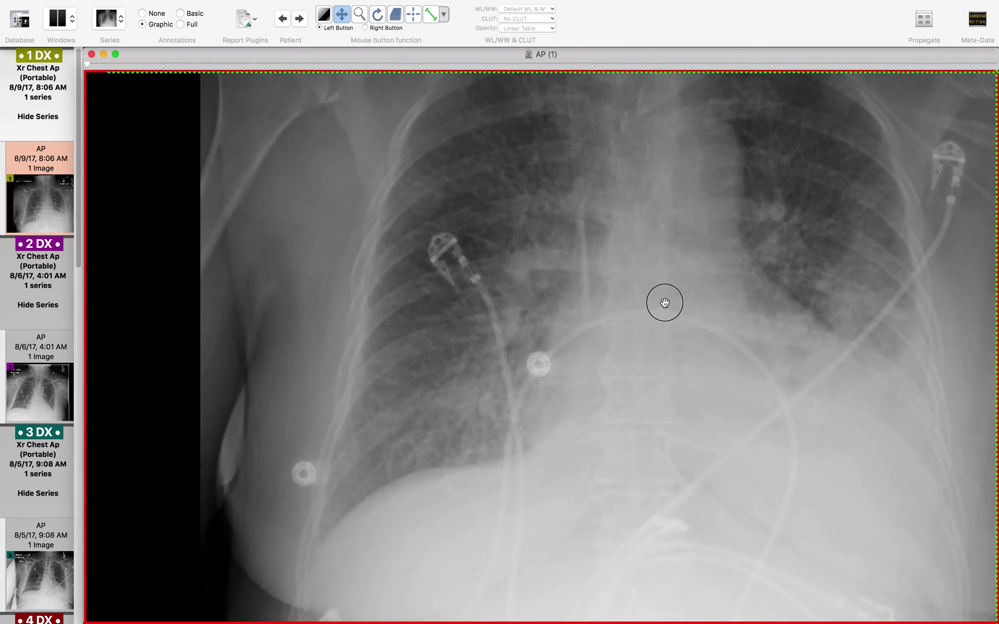
drag(665, 303, 526, 352)
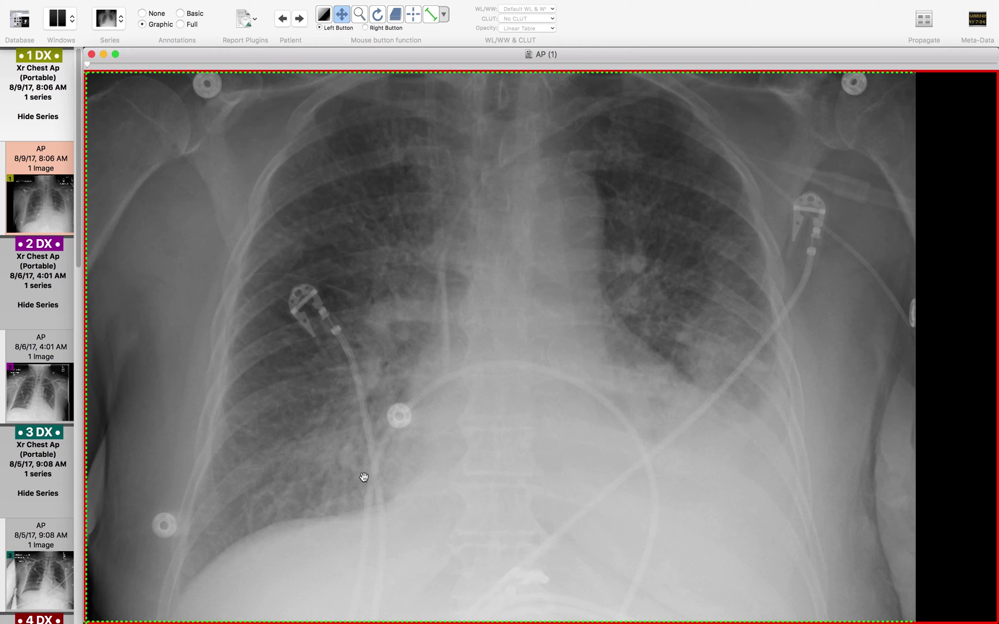
drag(411, 430, 416, 456)
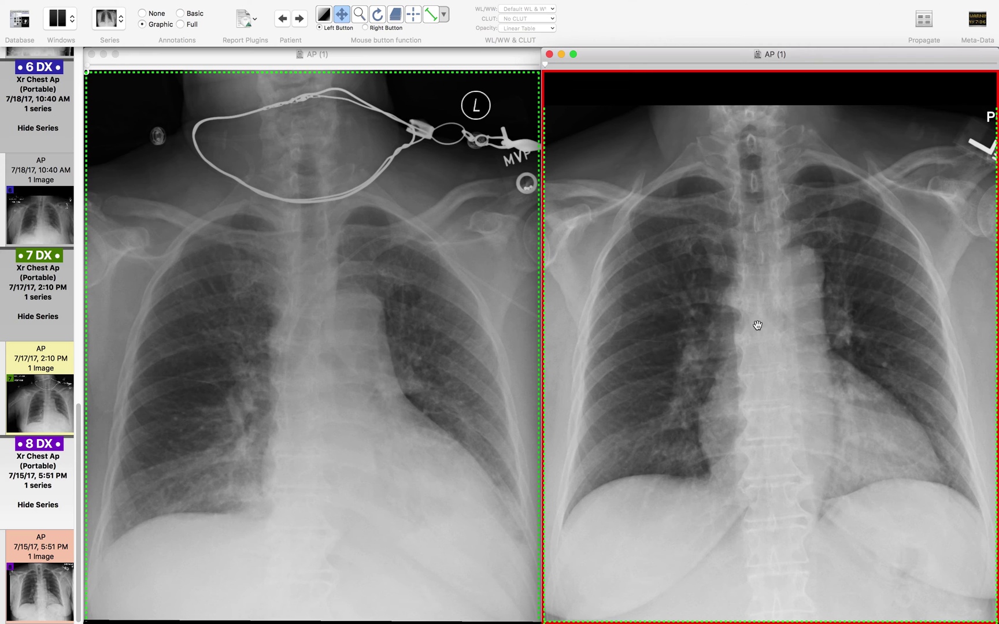
- Zoom the right July film around the spine and the left one onto the right upper lung, then centre it
drag(765, 352, 877, 303)
click(387, 323)
drag(387, 323, 569, 221)
drag(447, 245, 473, 236)
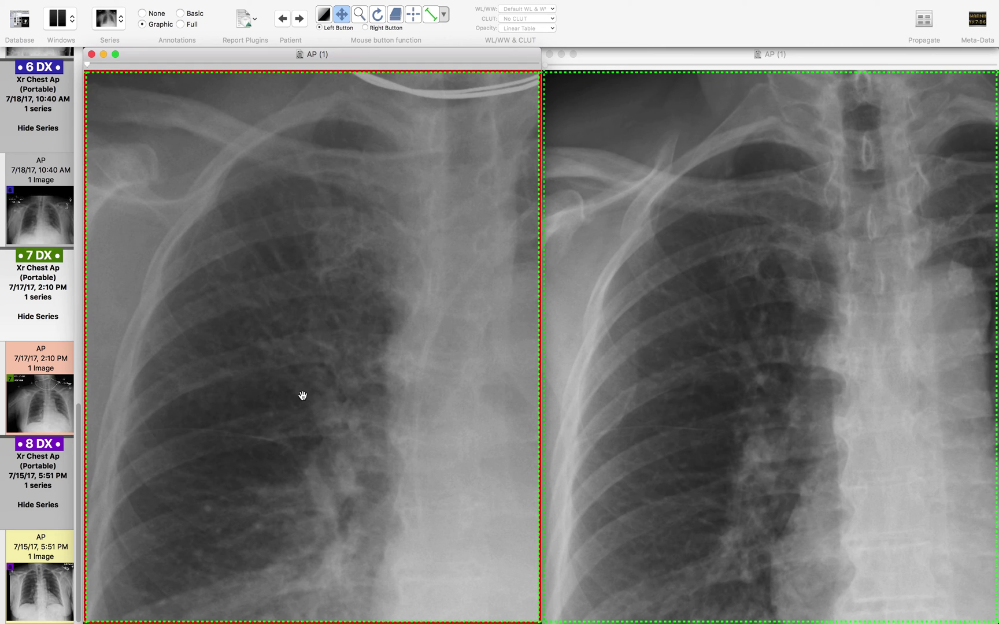
- Make the right-hand viewer the active one
click(640, 58)
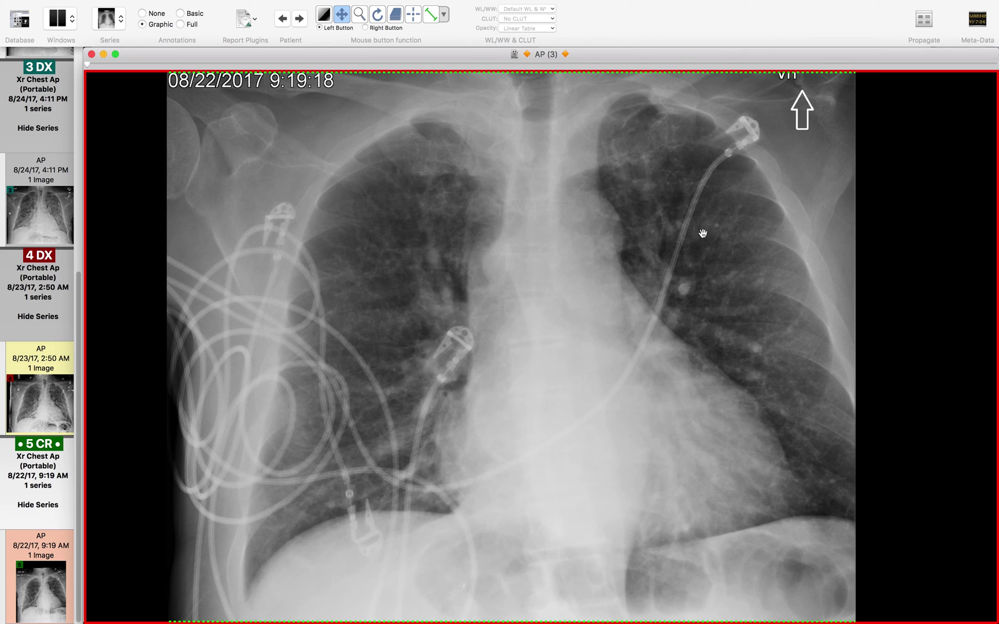
- Tile the two films and enlarge the first one, zooming in on the lungs and heart
key(super+t)
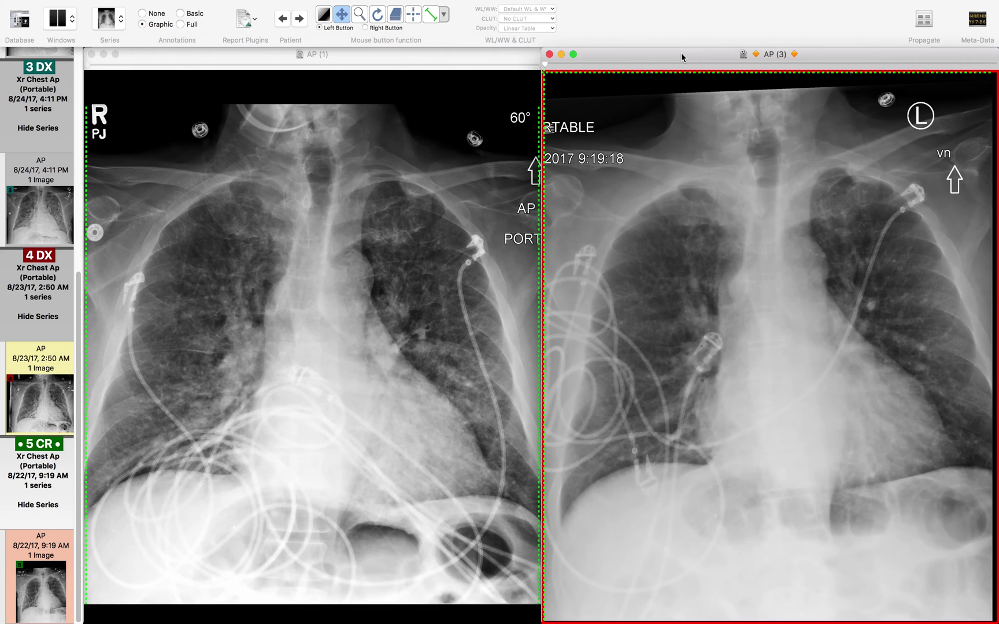
double_click(484, 62)
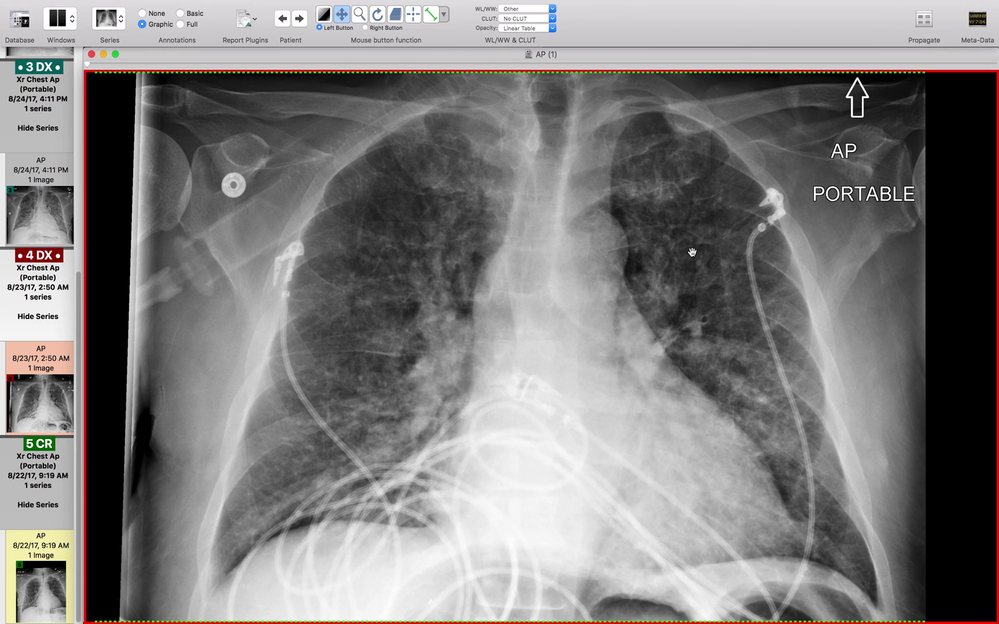
drag(807, 370, 773, 300)
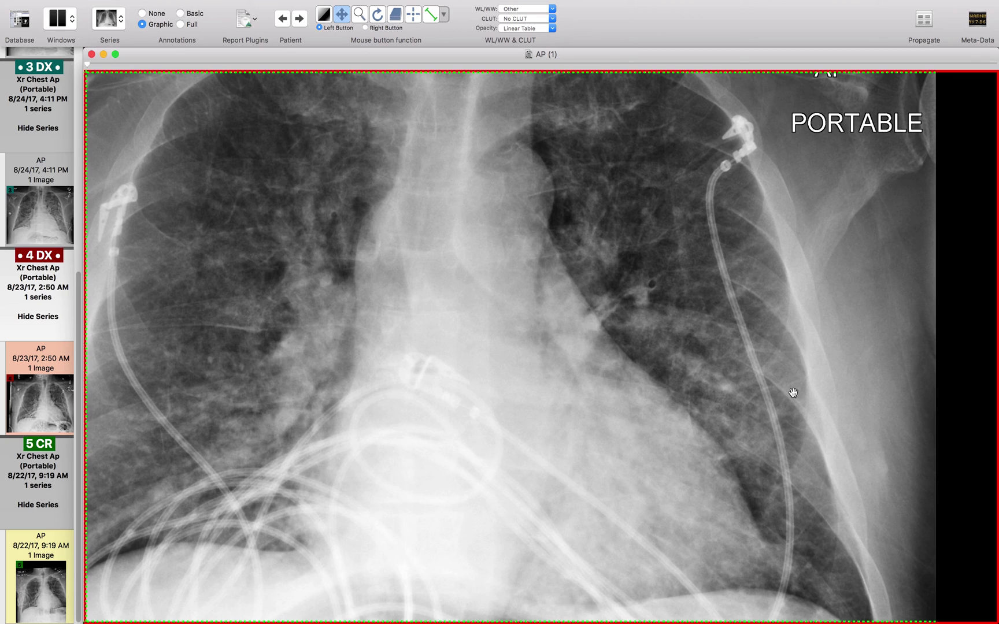
scroll(794, 459, down, 3)
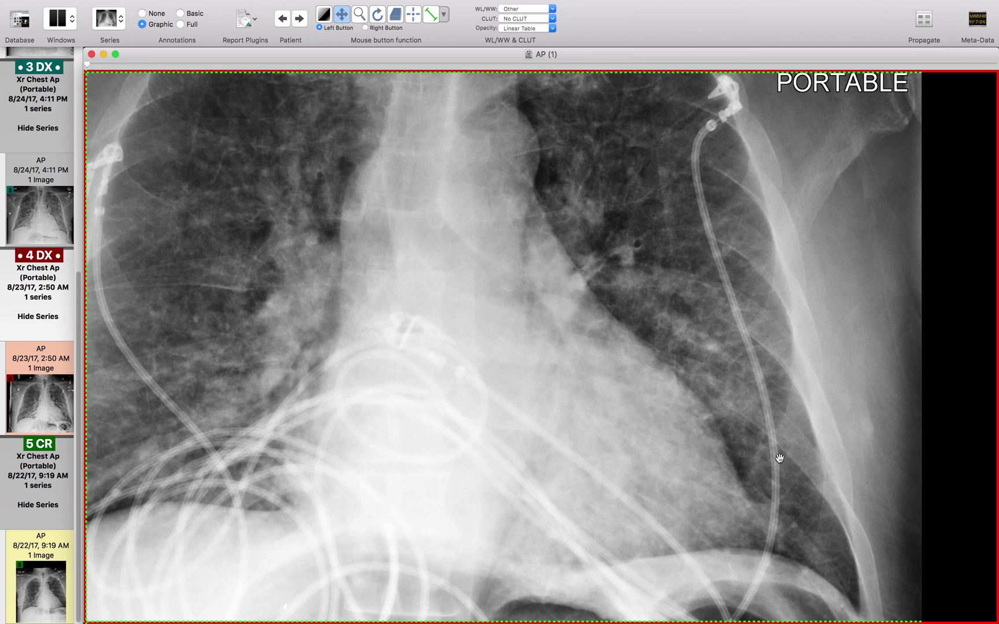
- Re-centre the film, zoom back out to the whole chest, and add the 8/24/17 film as a third viewer
drag(668, 400, 709, 439)
click(673, 349)
drag(673, 349, 670, 429)
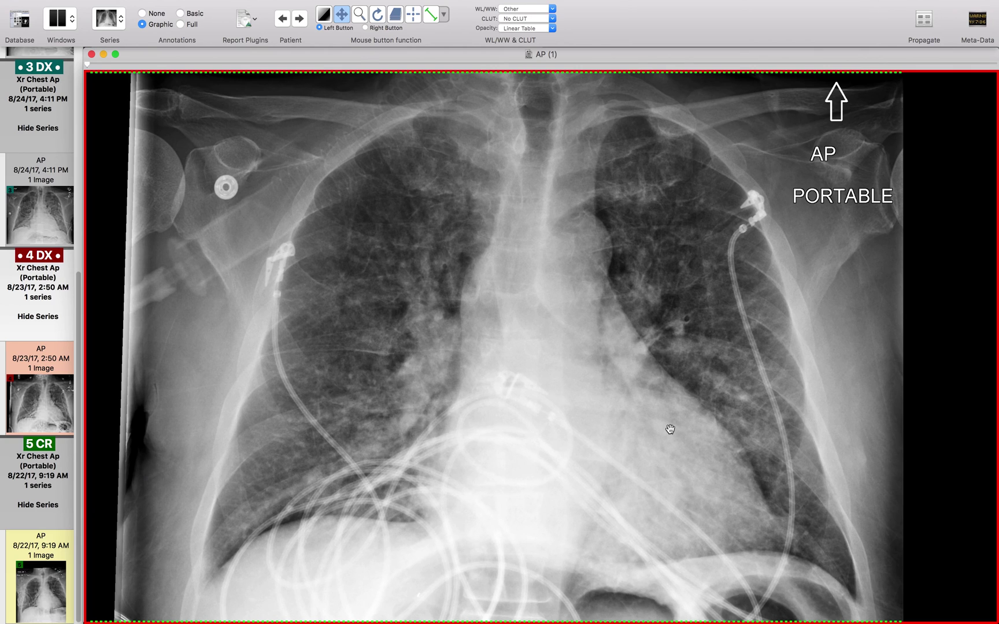
double_click(44, 208)
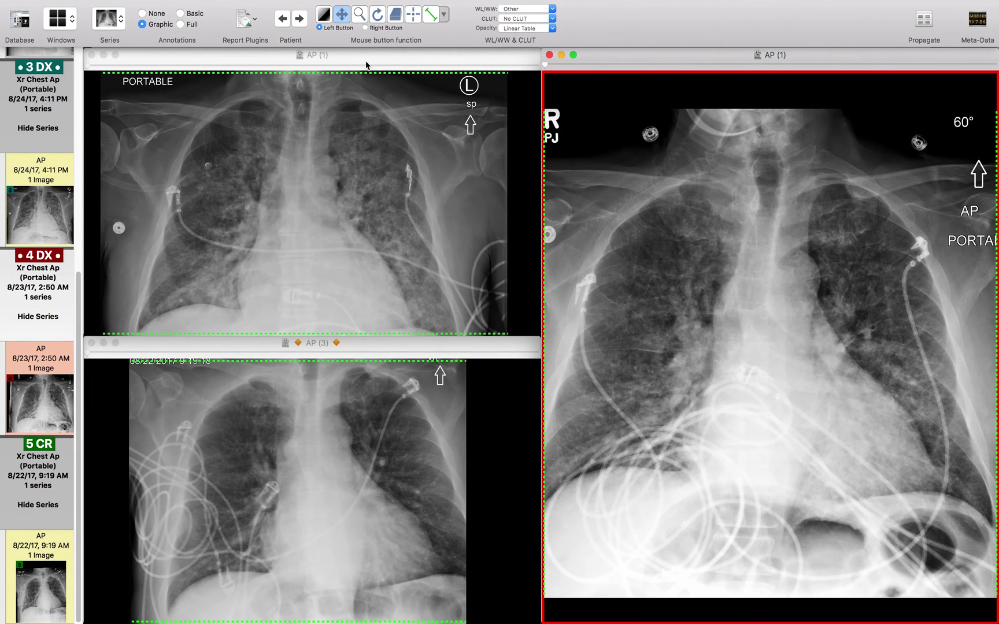
- Close the 8/22/17 viewer, nudge the 8/24/17 film upward and display it full screen
click(92, 342)
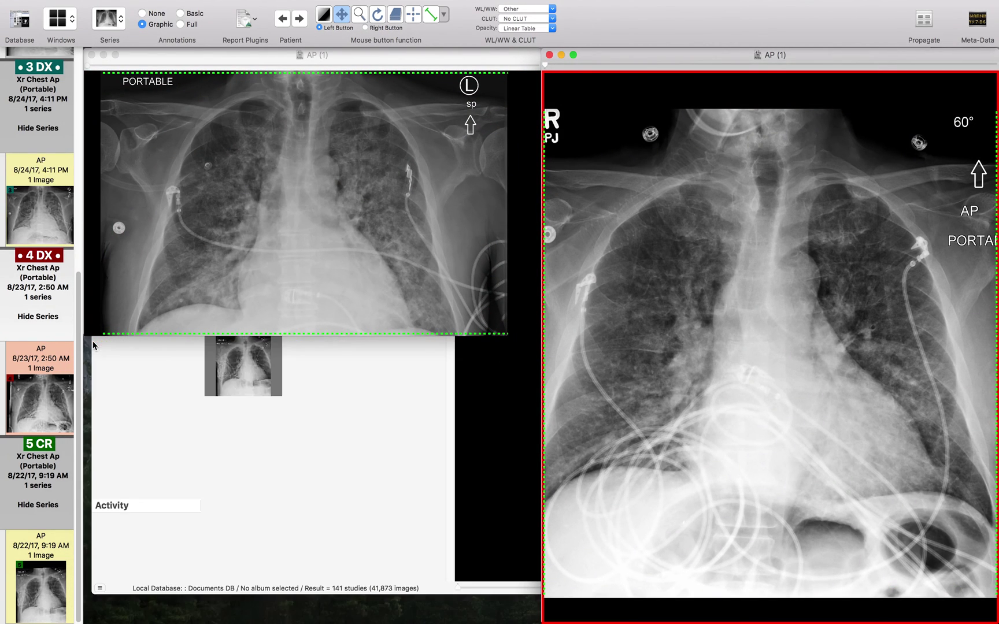
drag(326, 376, 348, 334)
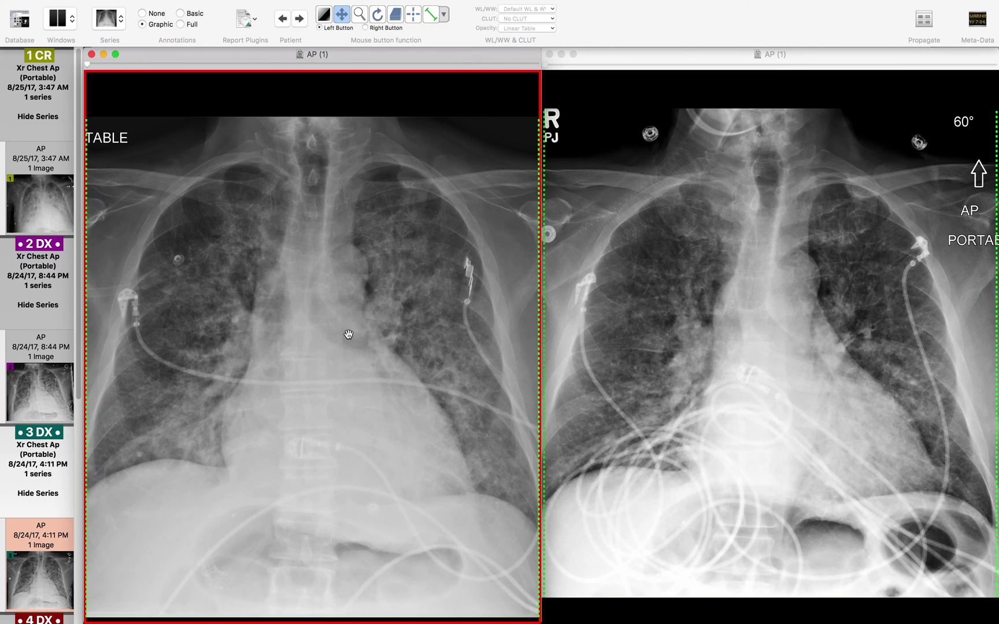
double_click(410, 351)
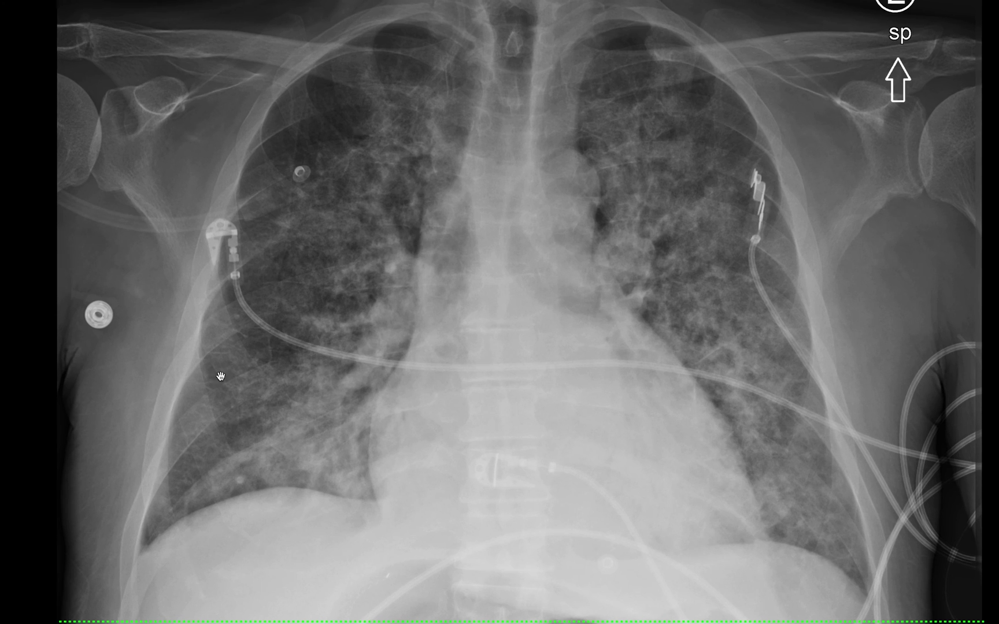
- Zoom the full-screen film in on the right lung and heart, then leave full screen
click(173, 384)
drag(176, 354, 181, 265)
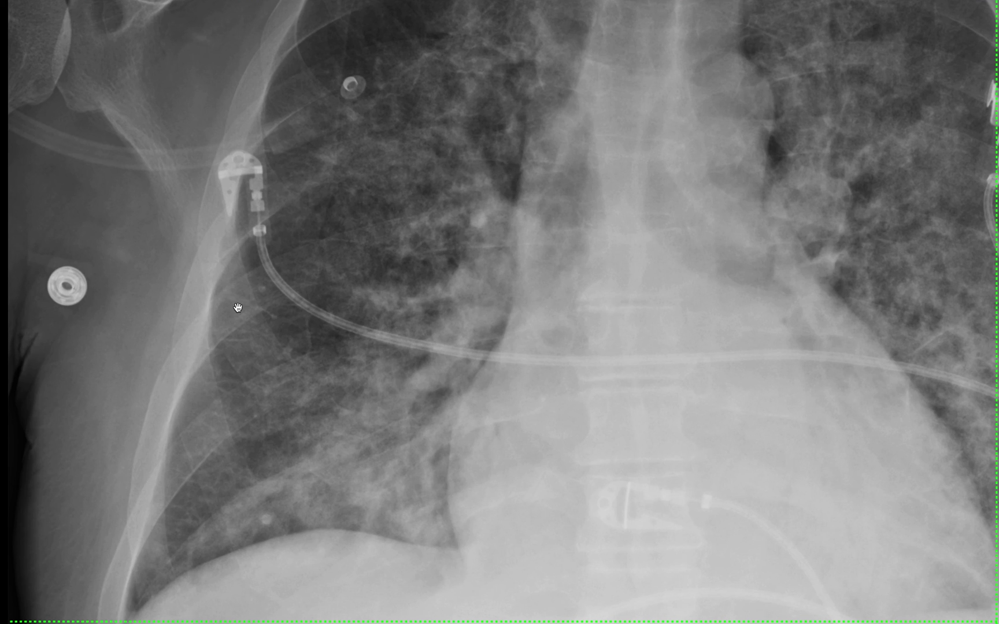
drag(560, 197, 560, 197)
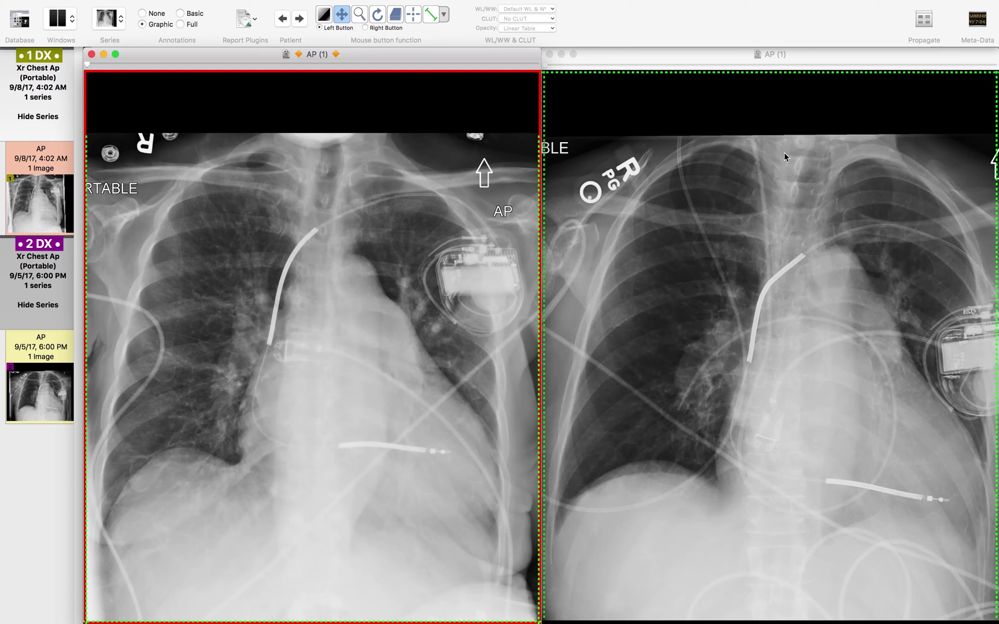
- Zoom the 9/5/17 film in and pan it to frame the right lung and pacing lead
click(764, 361)
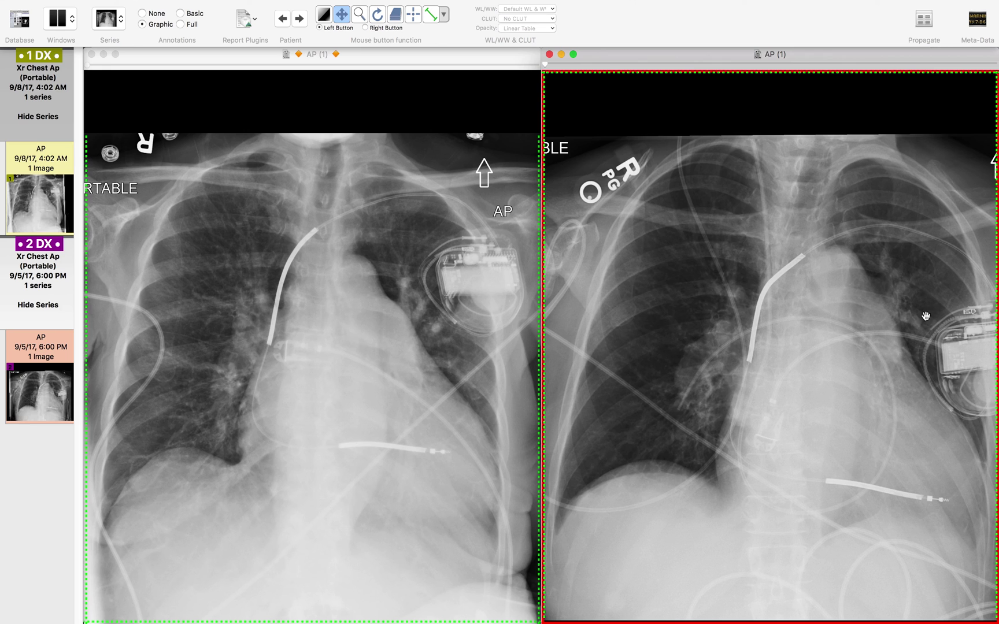
scroll(662, 259, up, 2)
scroll(662, 258, up, 5)
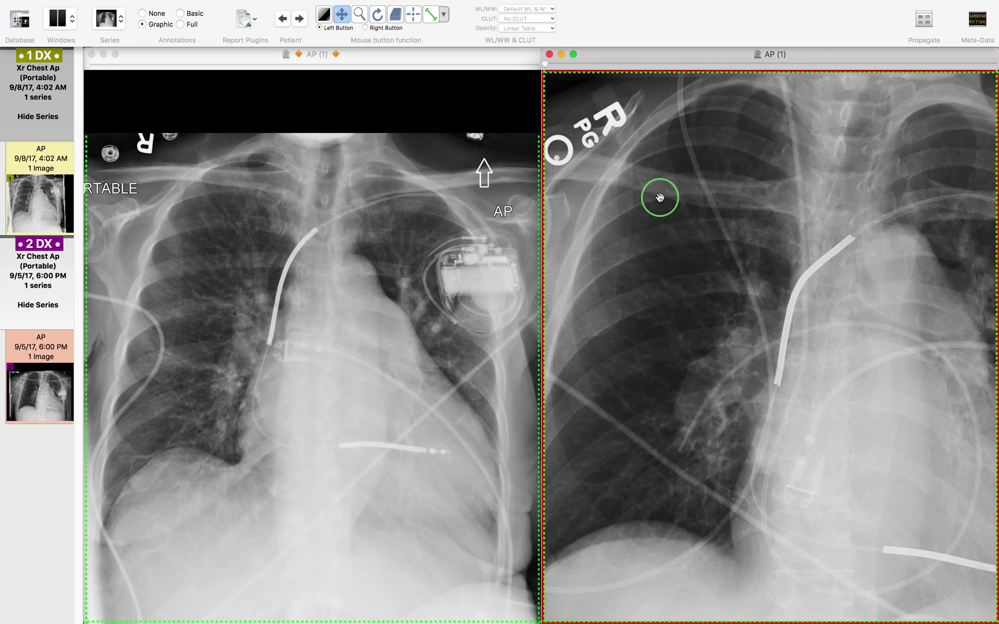
drag(689, 176, 739, 179)
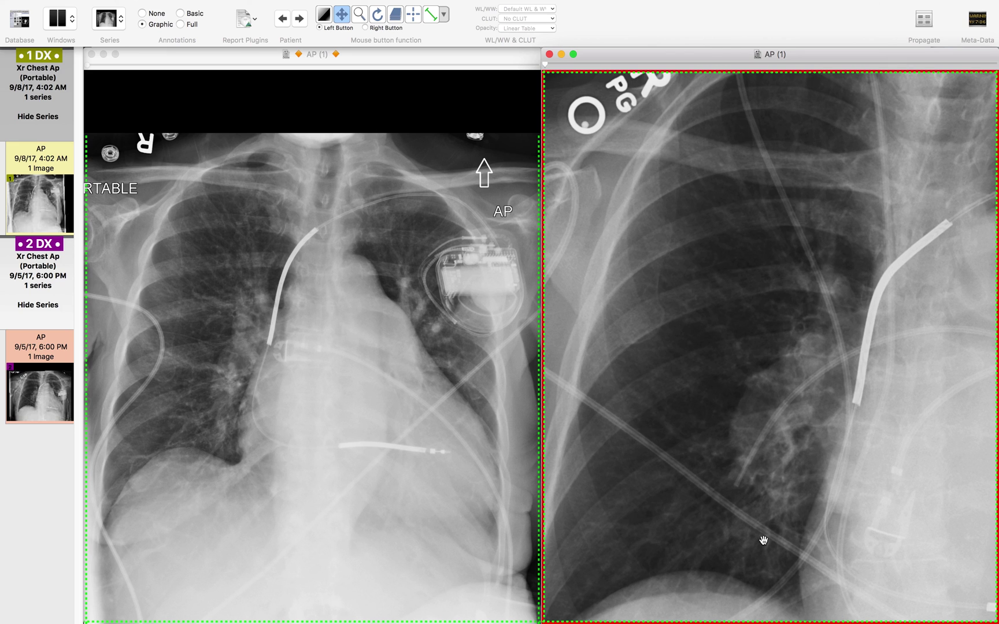
- Zoom the 9/8/17 film in on the right lung to match the 9/5/17 close-up
click(362, 390)
drag(362, 390, 472, 340)
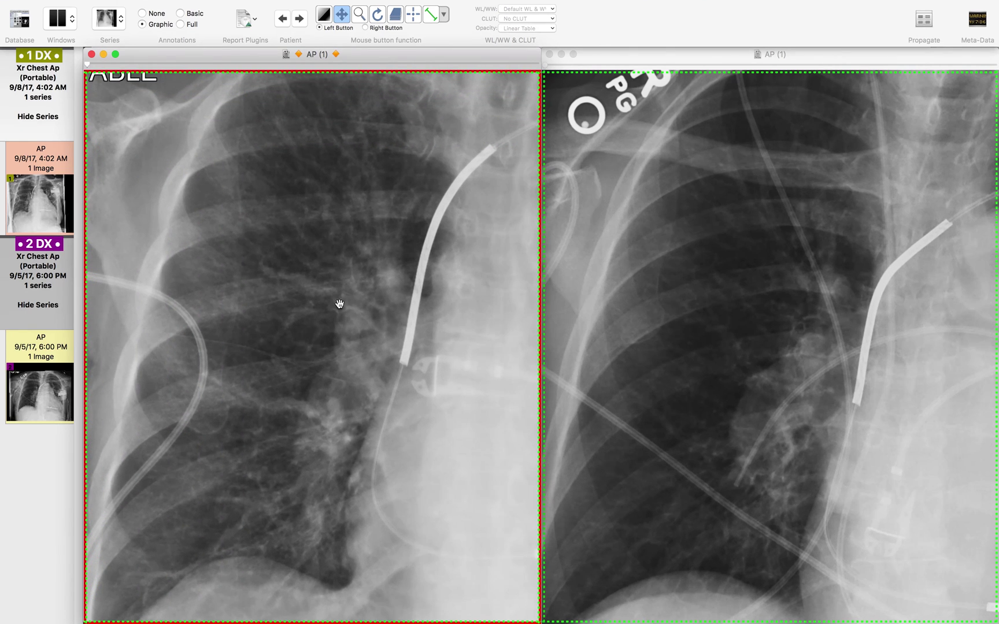